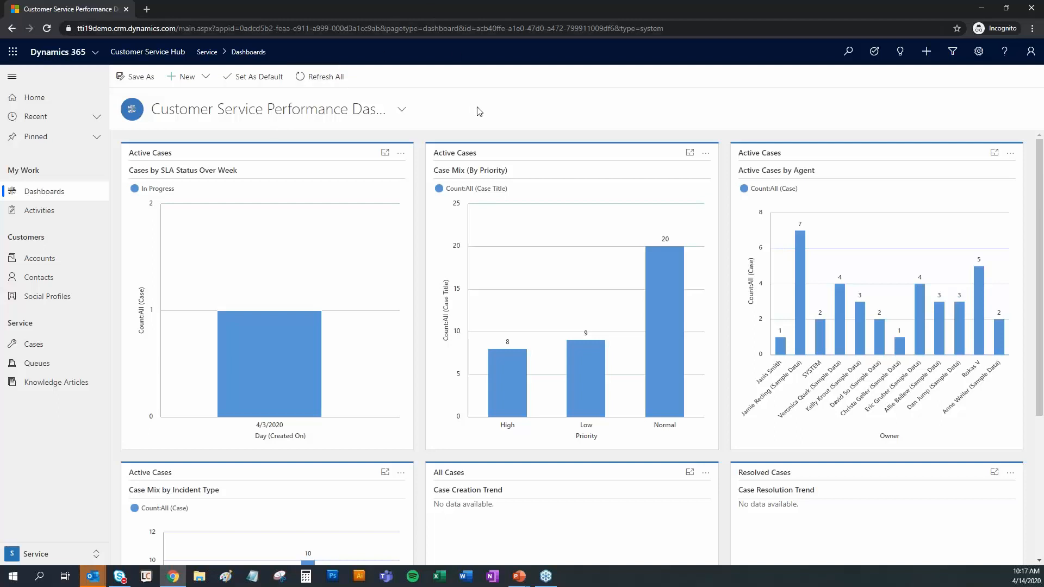
- Return to the service home page and switch from the Tier 1 Dashboard to the Customer Service Performance Dashboard
click(61, 101)
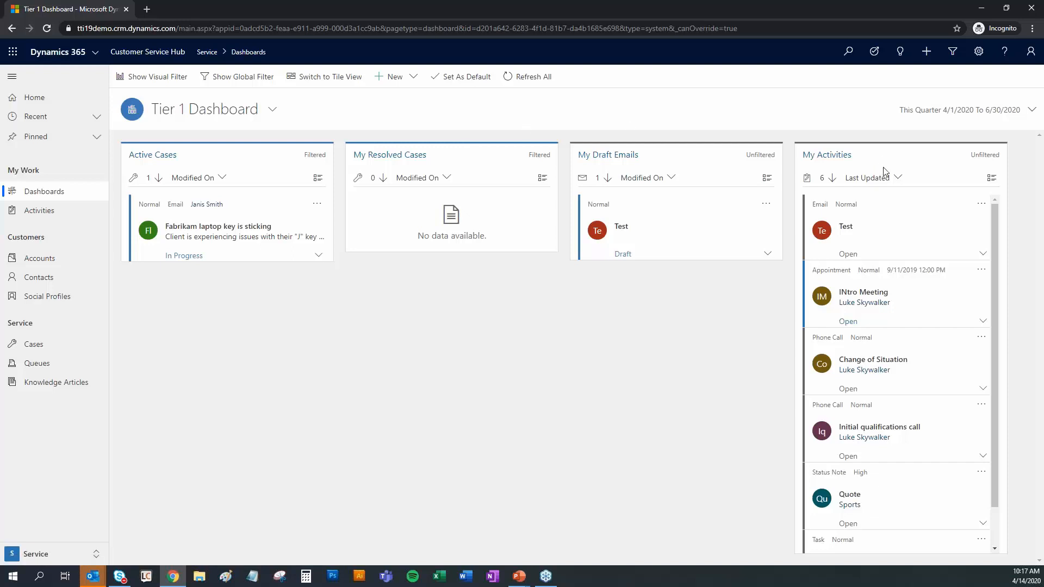
click(273, 110)
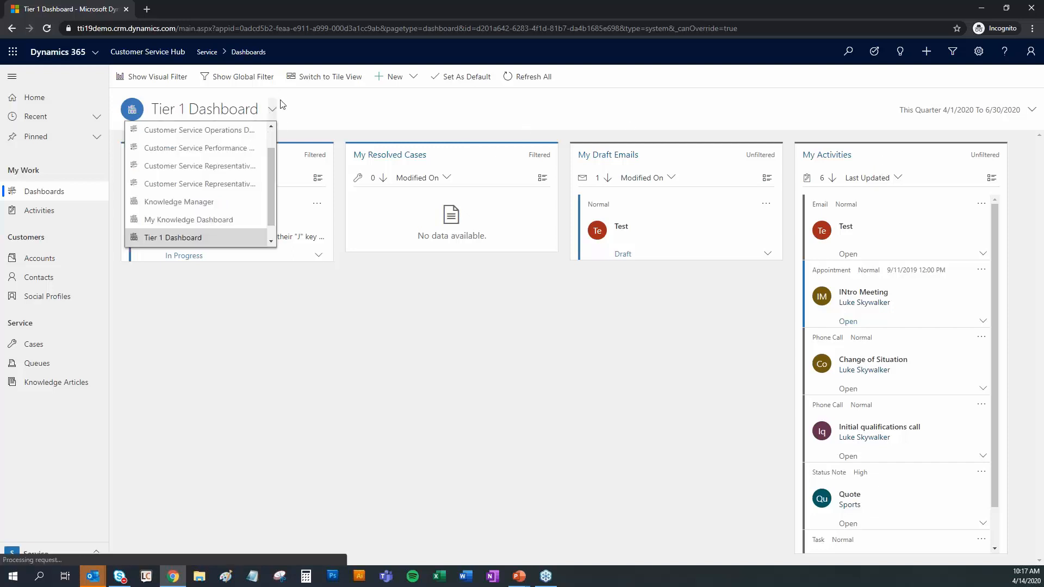
click(220, 152)
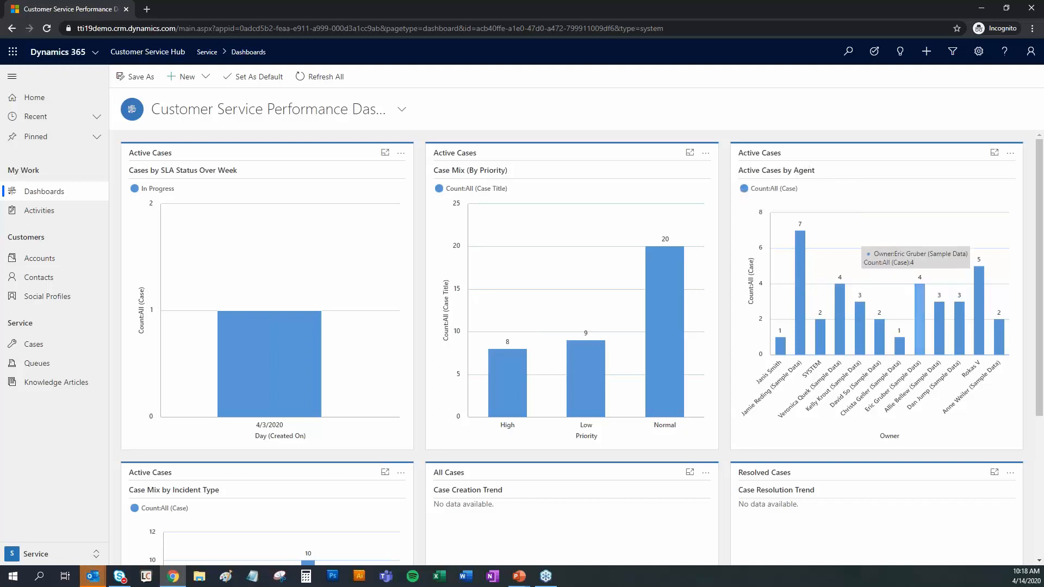
- Examine the dashboard's case charts by SLA status, priority, agent and incident type, plus the creation and resolution trends
scroll(287, 329, down, 2)
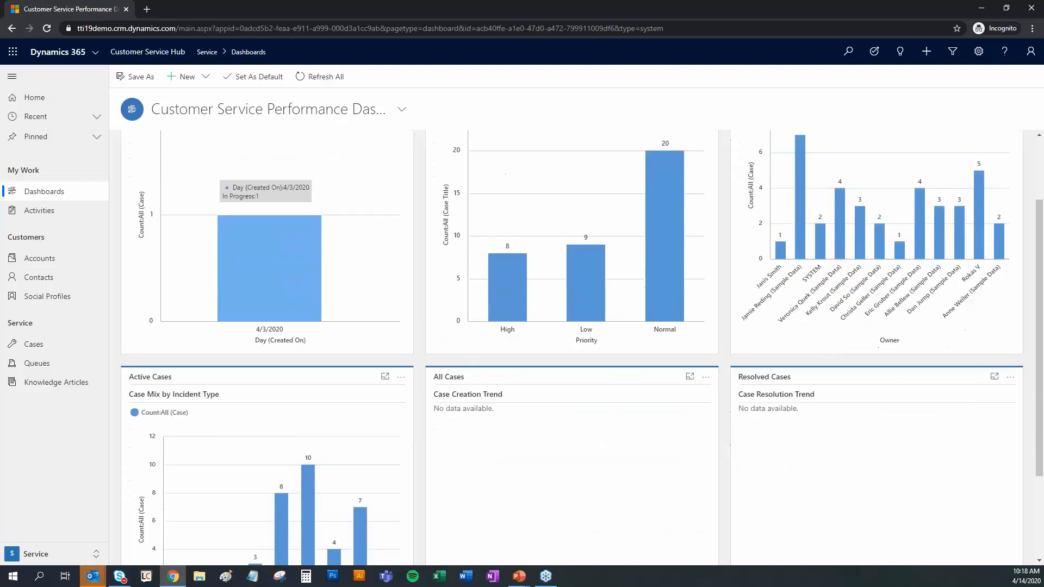
scroll(315, 324, down, 3)
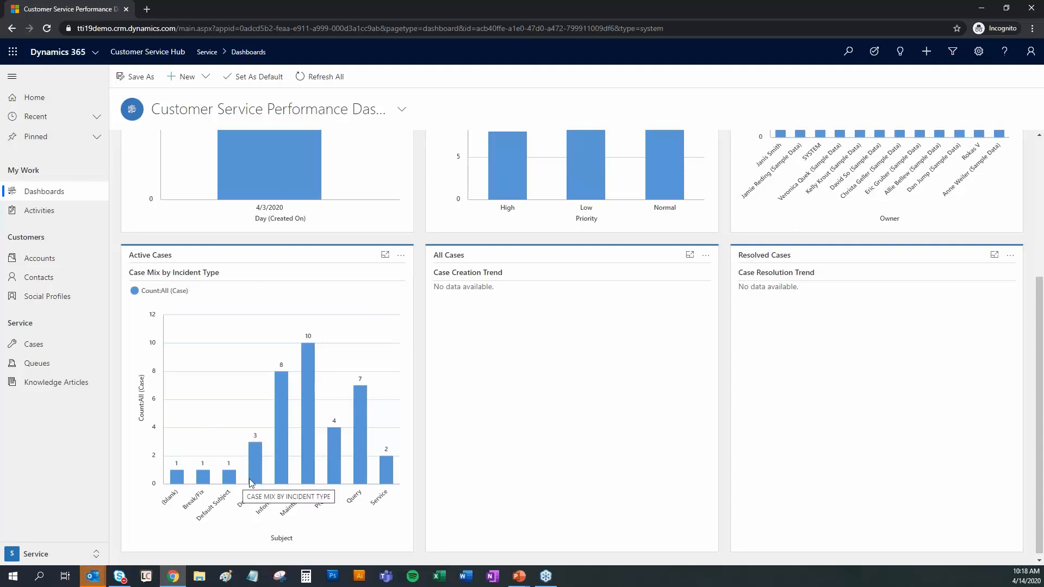
mouse_move(309, 442)
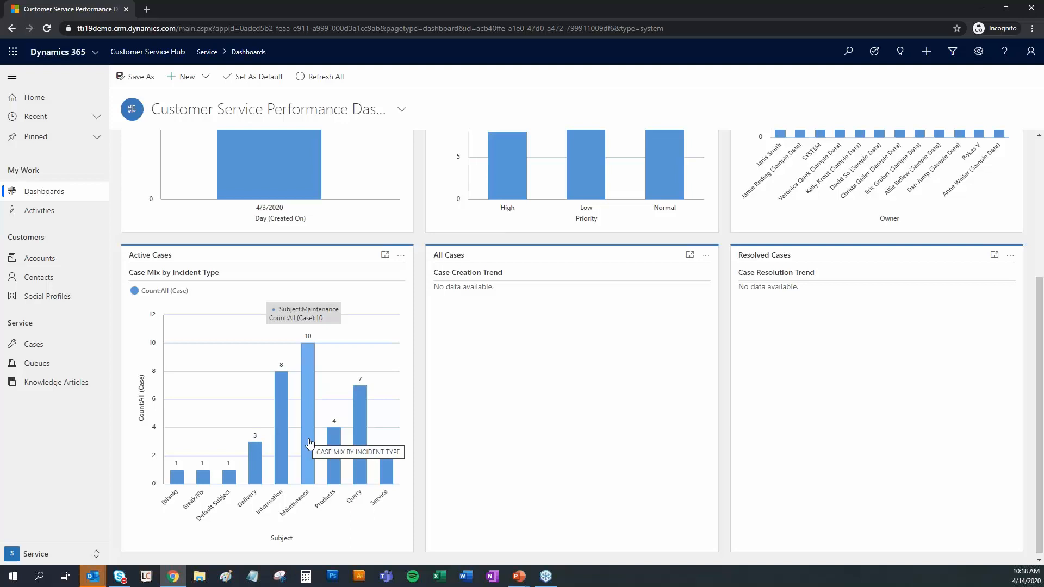
mouse_move(385, 468)
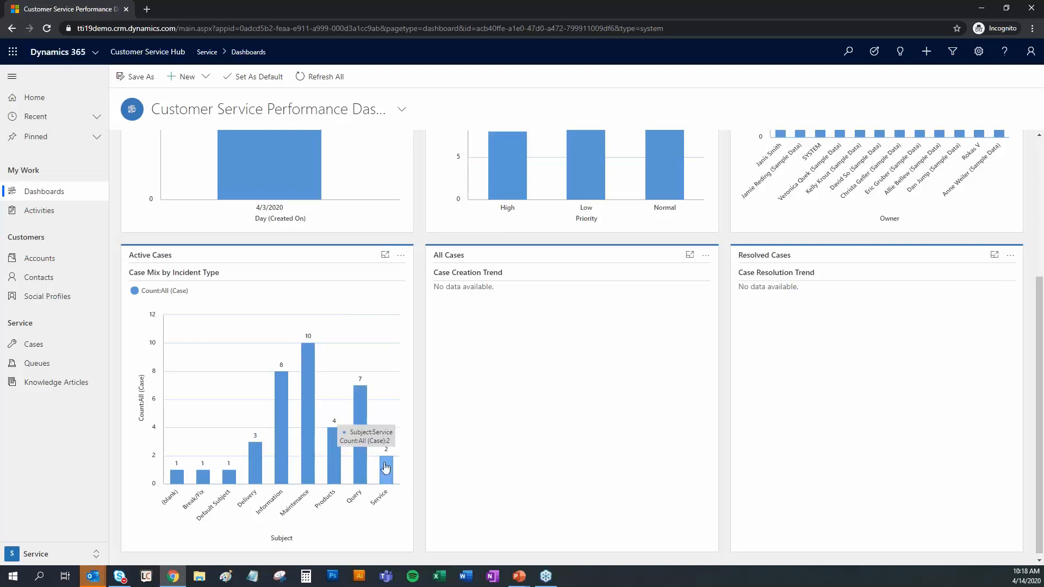
scroll(536, 410, up, 3)
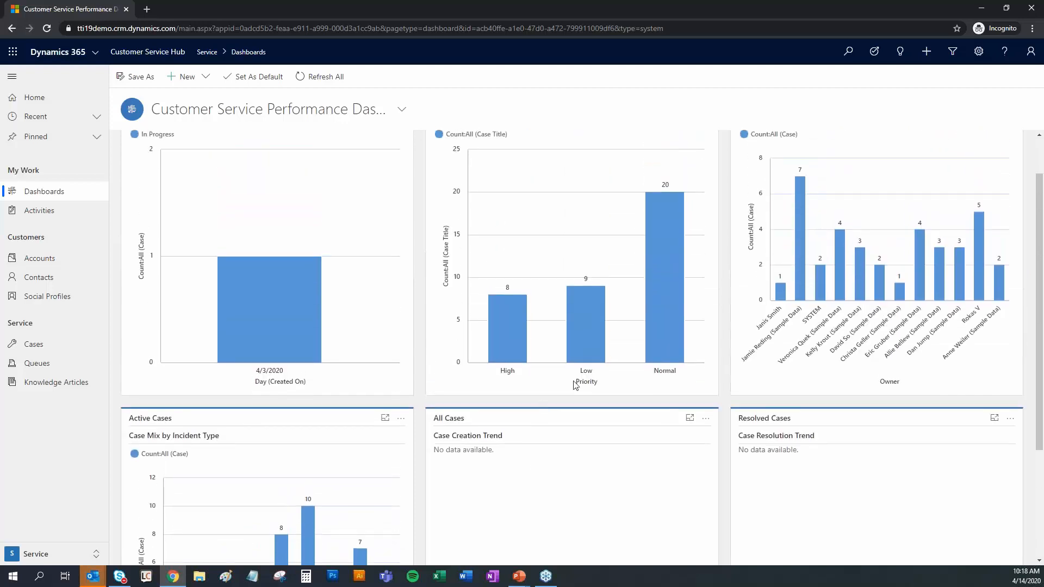
scroll(545, 356, down, 3)
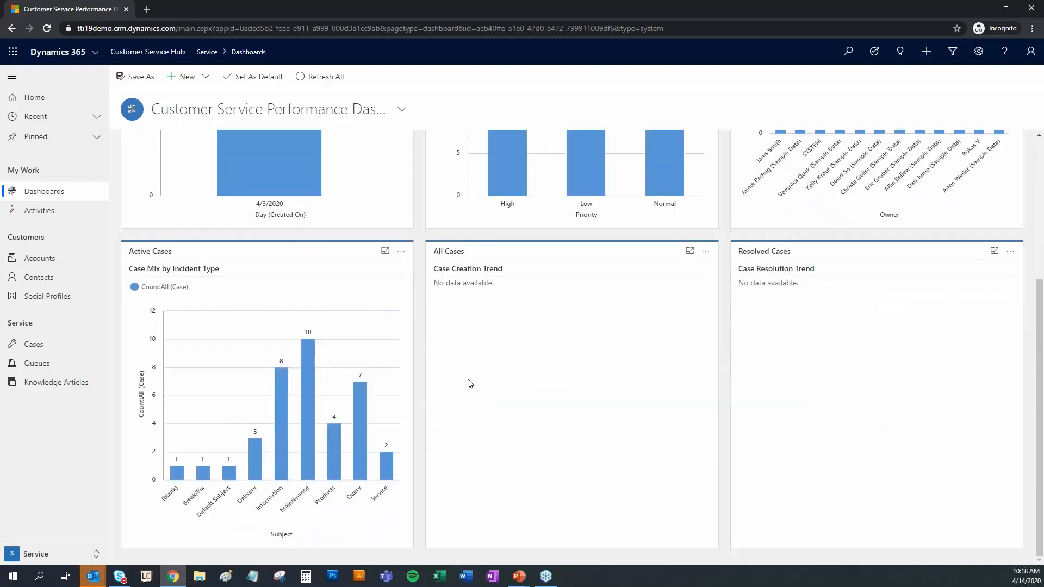
mouse_move(283, 399)
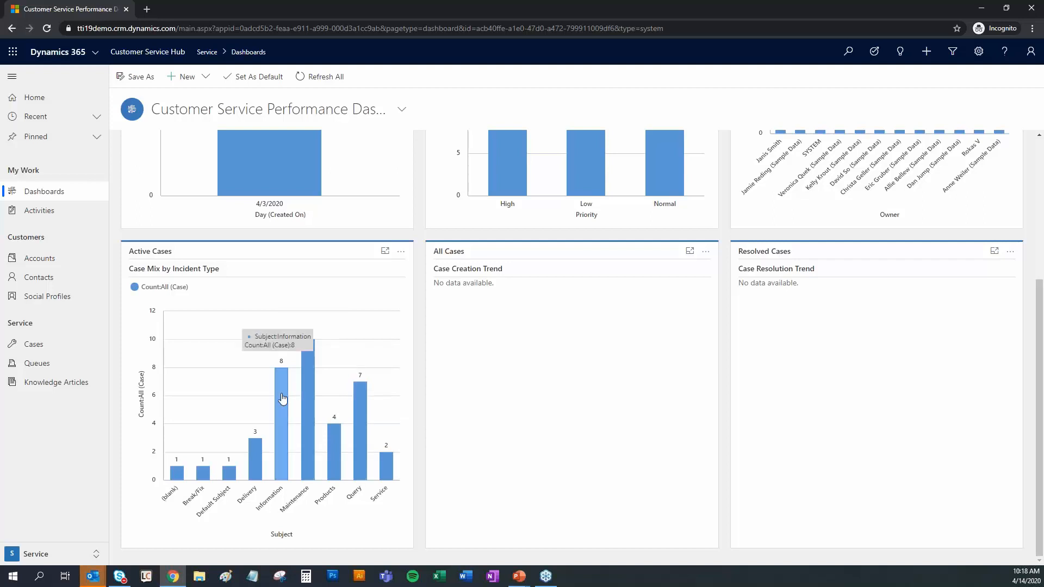
scroll(625, 324, up, 4)
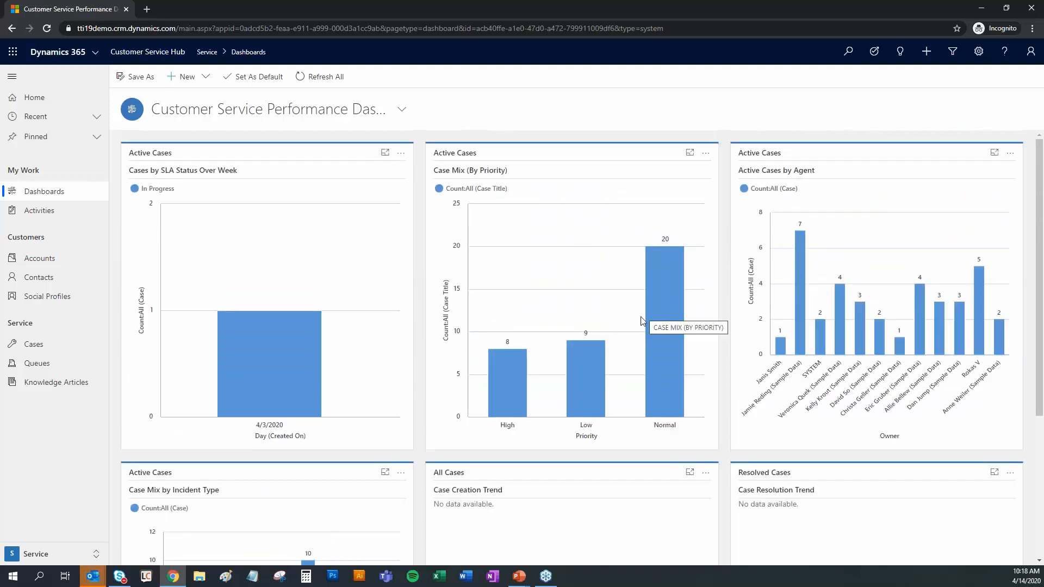
scroll(430, 294, down, 1)
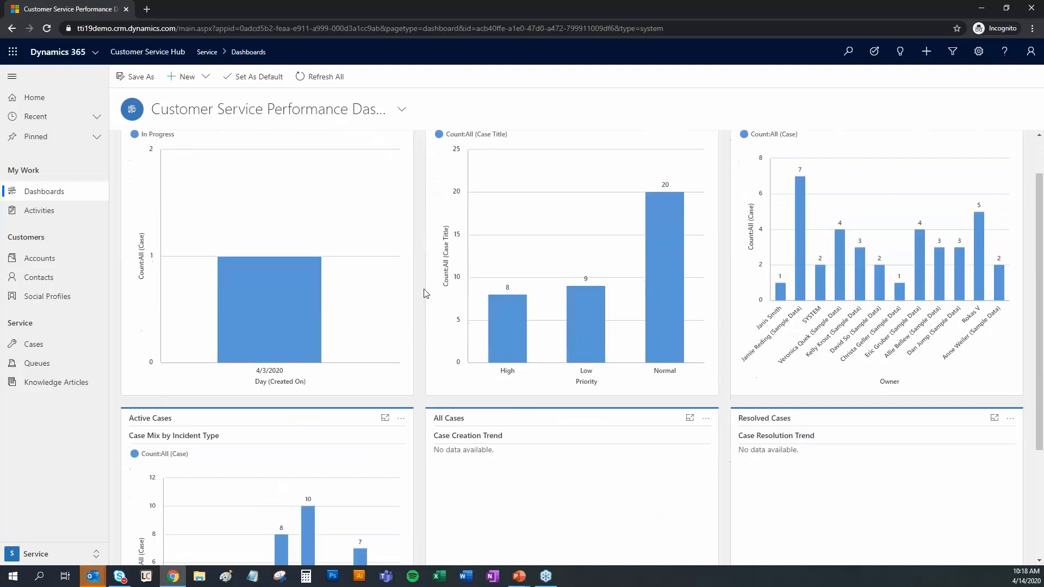
scroll(424, 292, down, 3)
scroll(403, 286, up, 4)
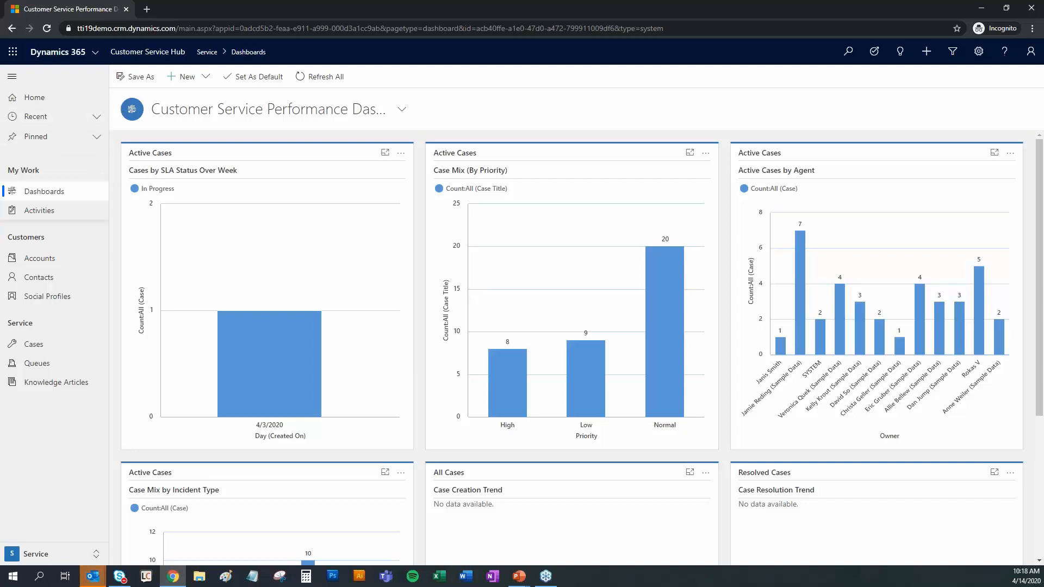
- Create a new case from the case list and title it "Fabrikam laptop key is sticking"
click(33, 347)
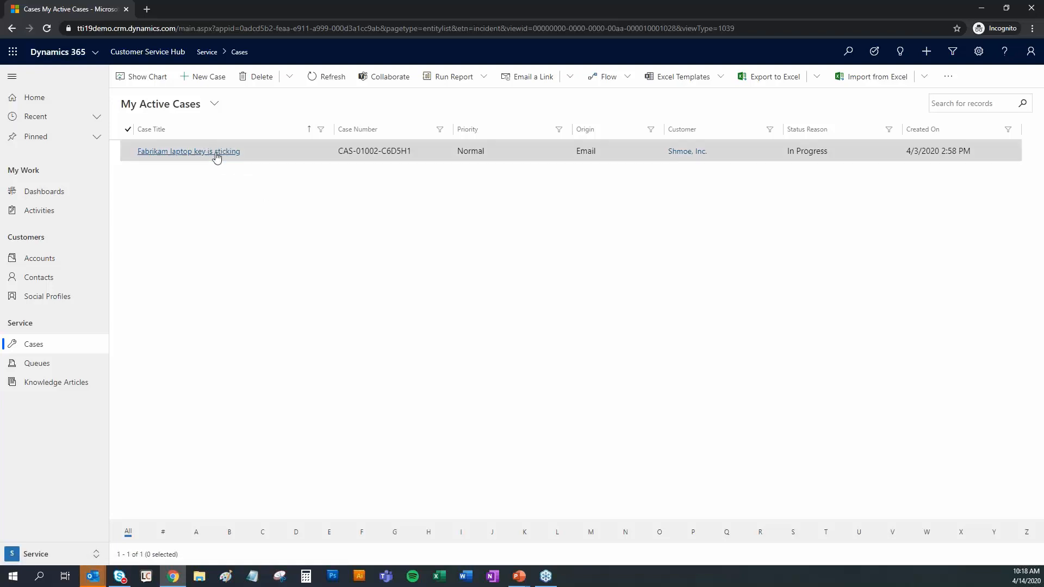
click(213, 79)
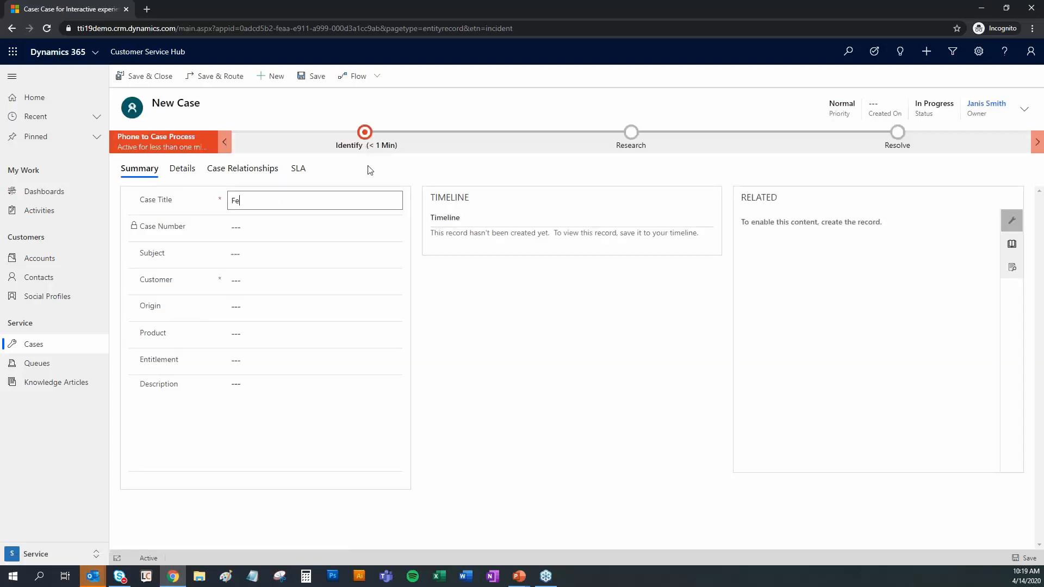
text(rikam laptop key is sticking)
- Set the new case's subject to Break/Fix from the Support category
click(354, 254)
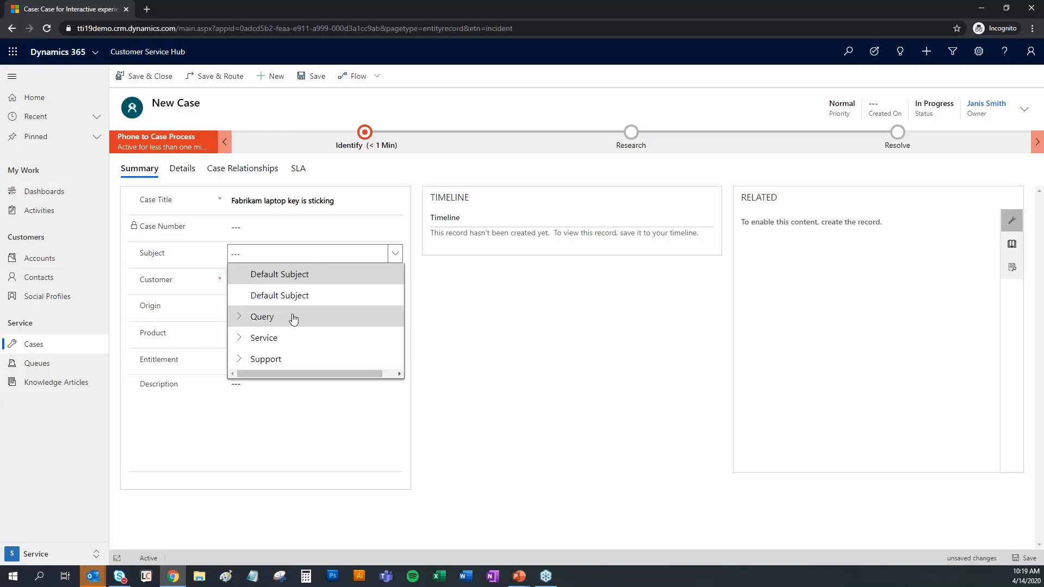
click(240, 361)
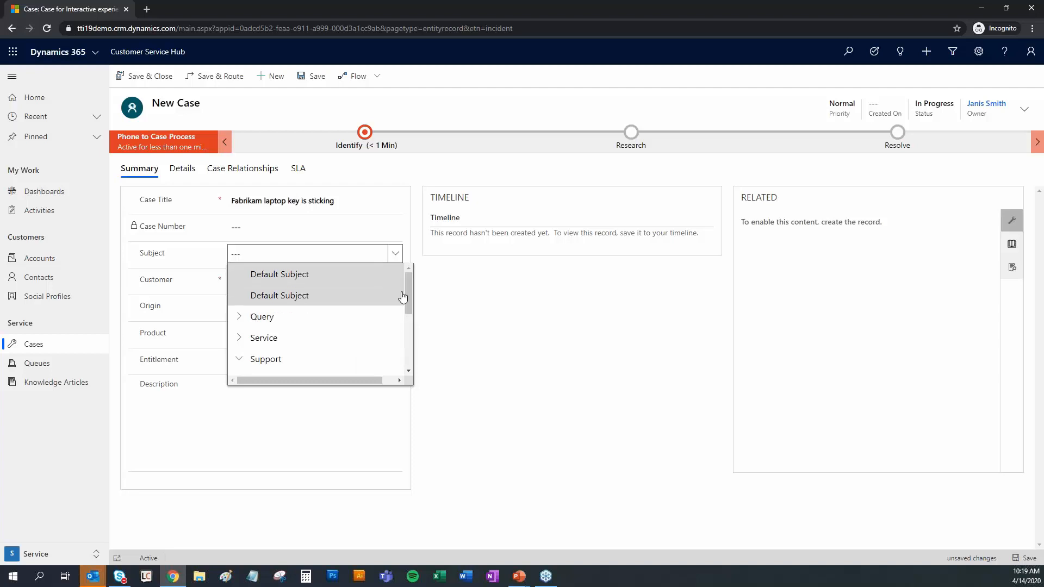
drag(411, 288, 411, 326)
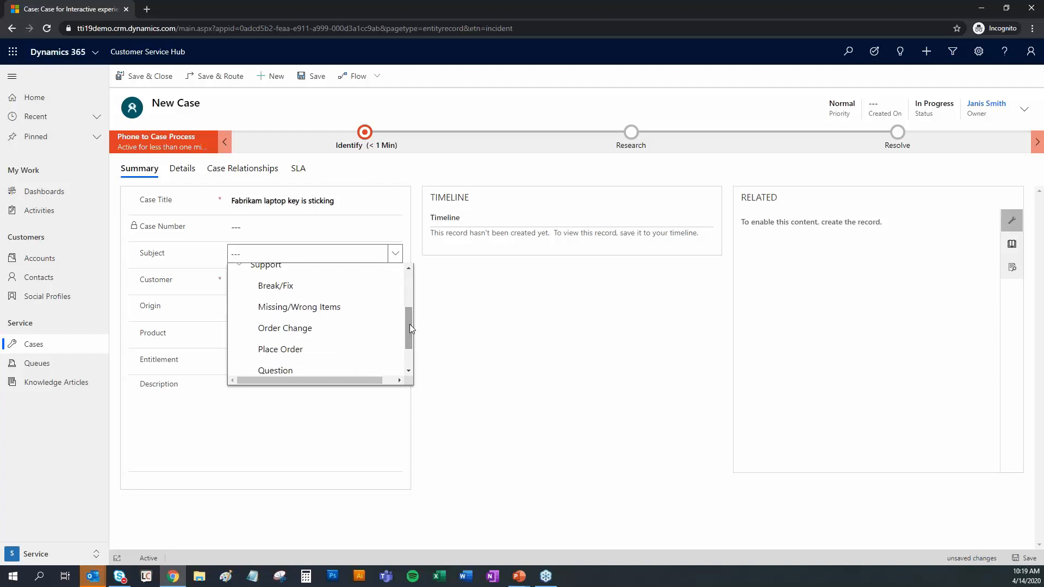
click(288, 288)
- Look up the customer with the wildcard search "*shmoe" and assign the Shmoe, Inc. account to the case
click(257, 280)
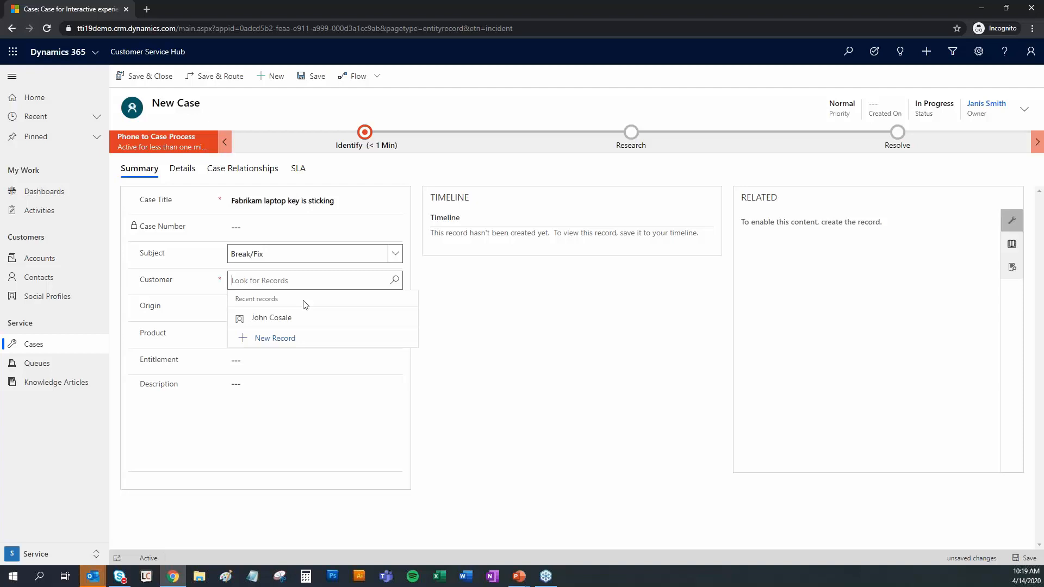
text(Schmoe)
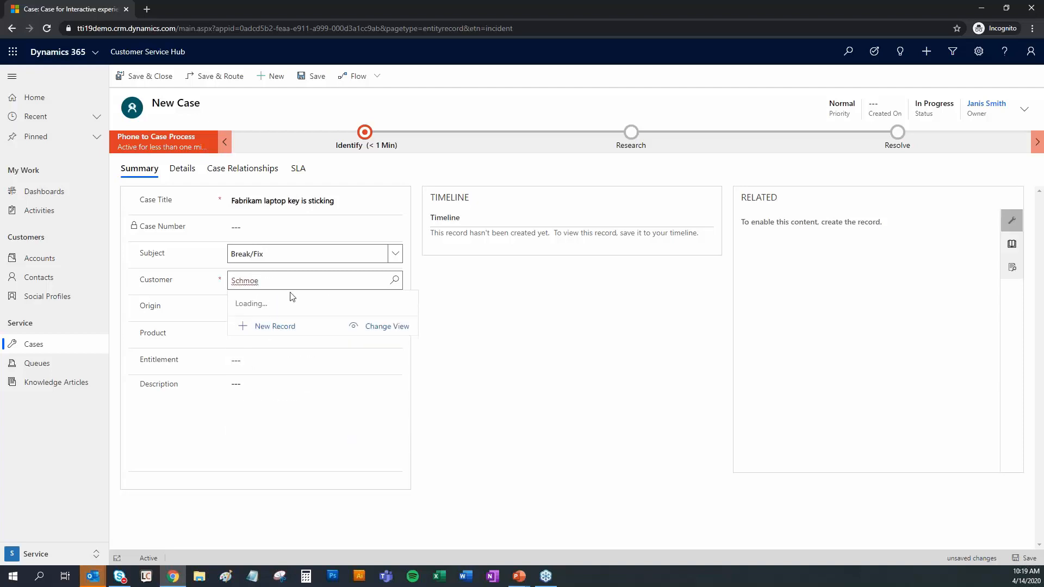
click(424, 447)
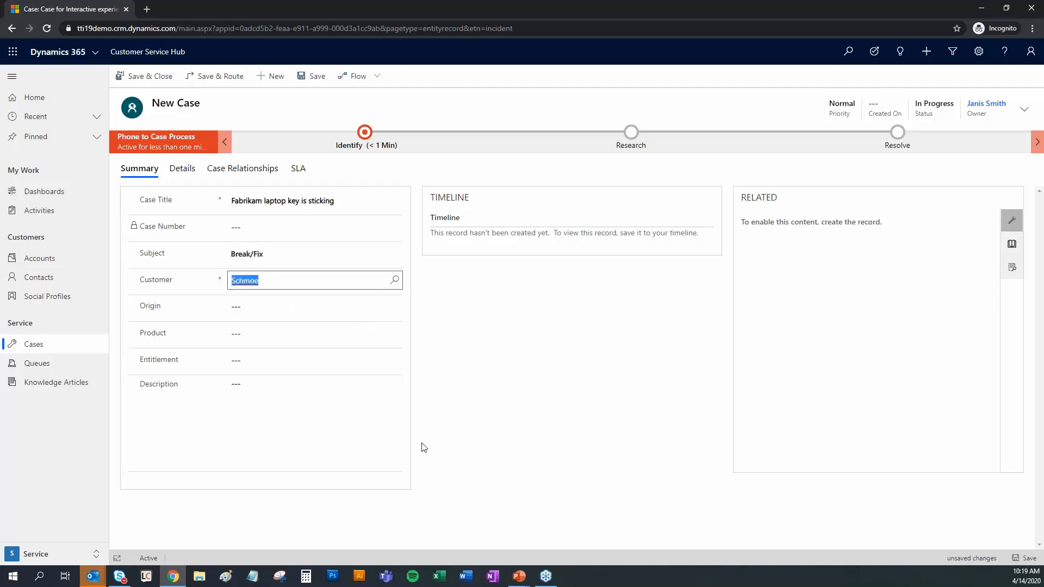
text(*shmoe)
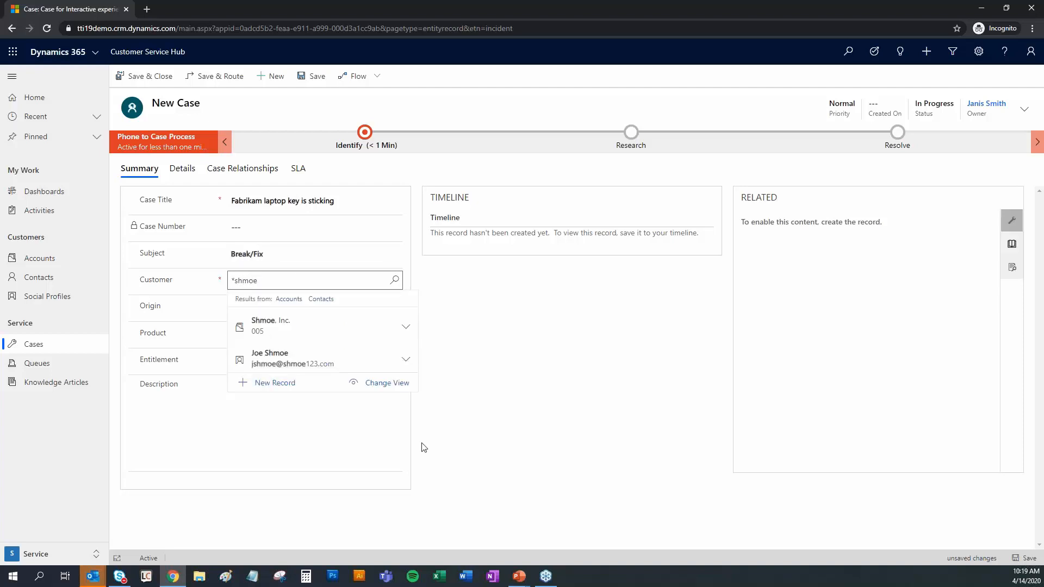
click(294, 325)
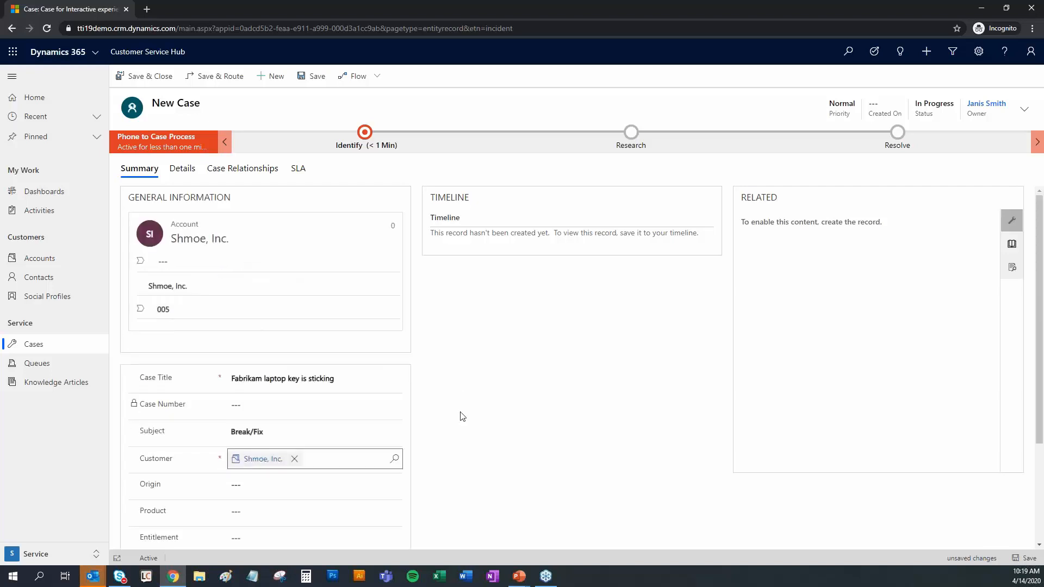
- Set the case origin to Phone and the product to Fabrikam Laptop12 M2000
scroll(460, 414, down, 3)
click(291, 349)
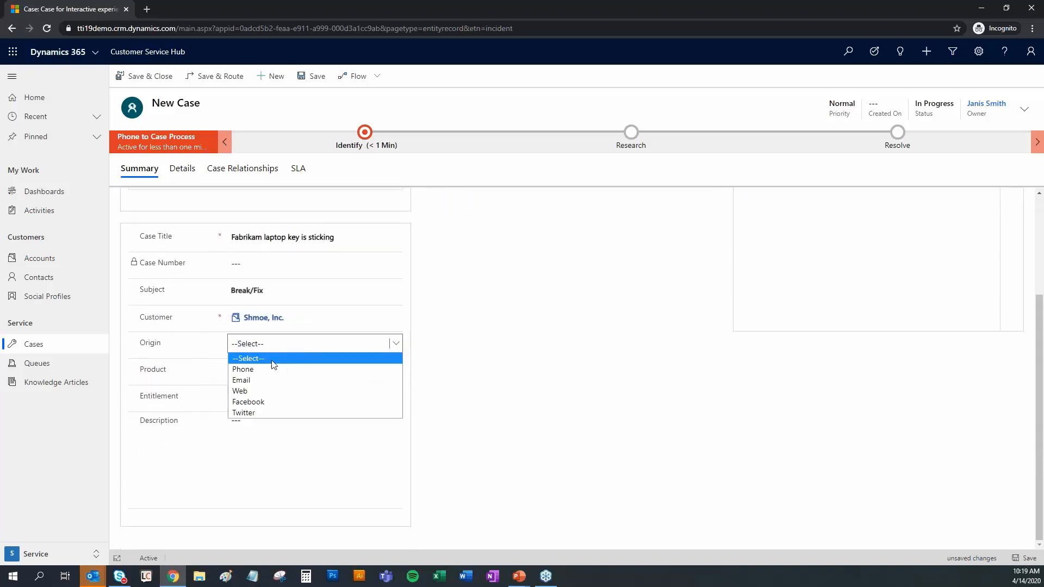
click(254, 370)
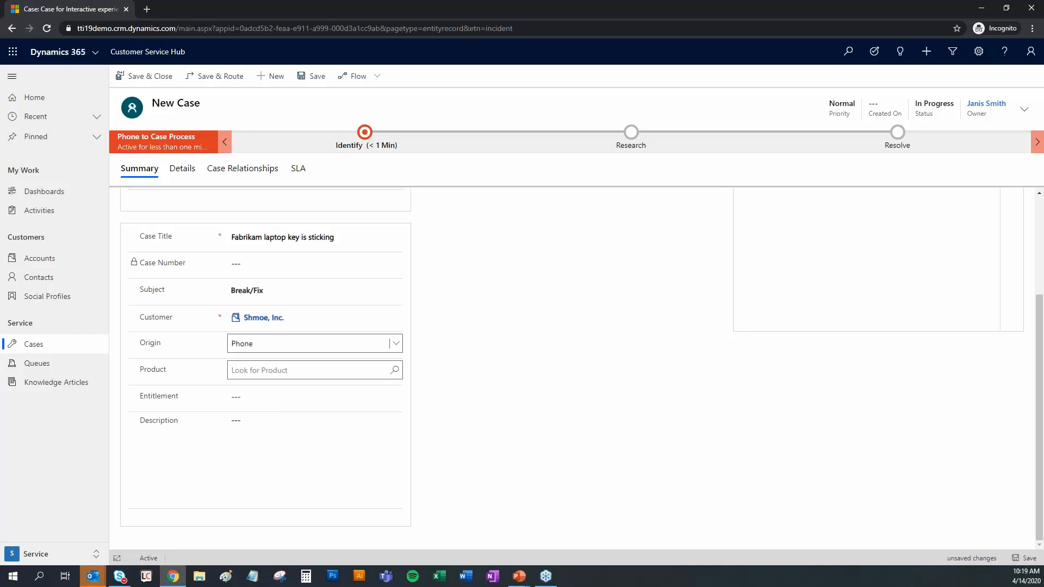
click(277, 370)
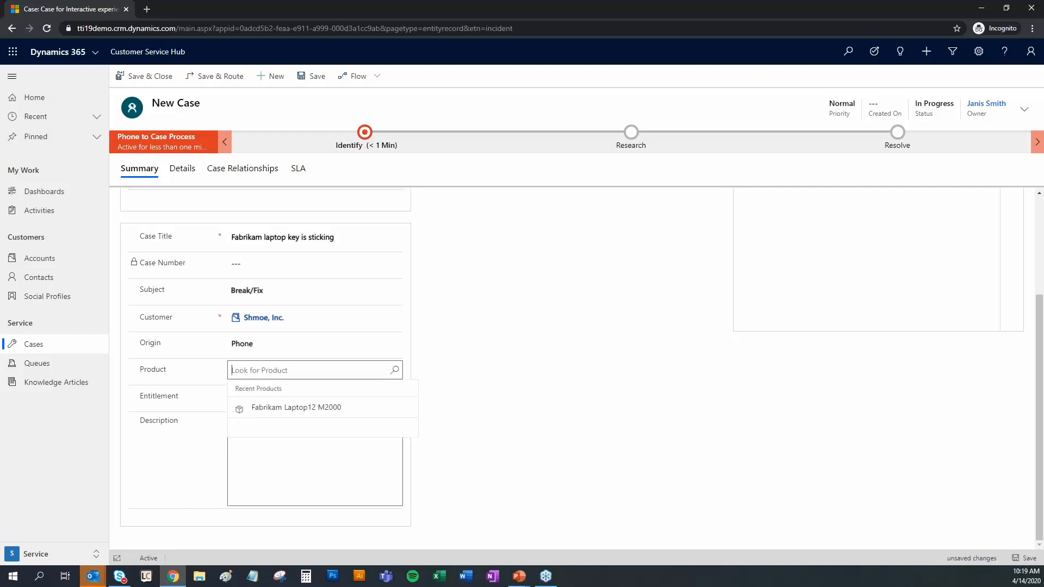
click(284, 408)
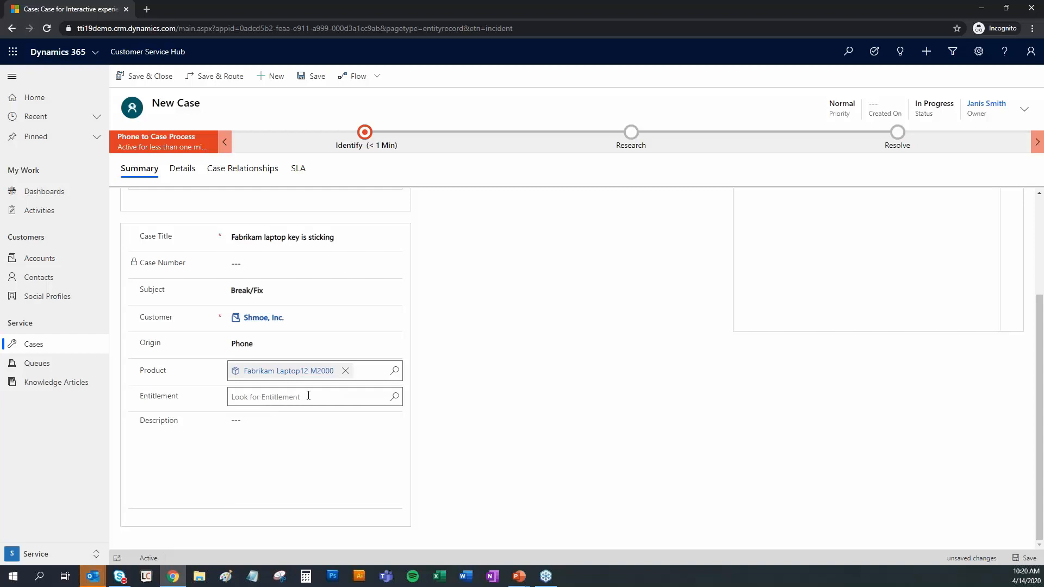
- Describe the issue, naming the customer contact whose "J" key is sticking and noting "Hasn't spilled anything on keyboard.", and save the case
click(292, 429)
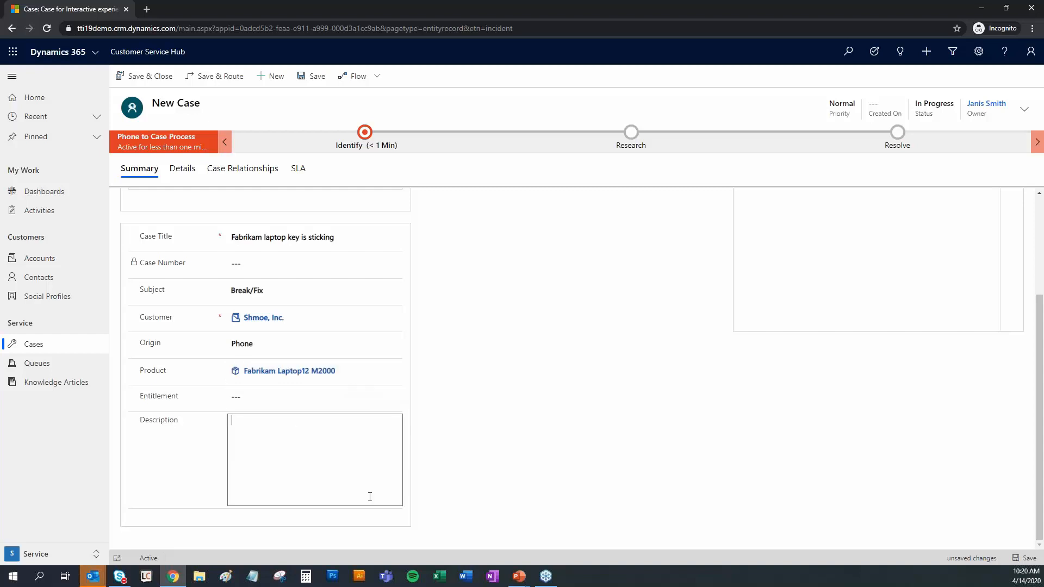
text(Joe Shmoe is having trouble with his)
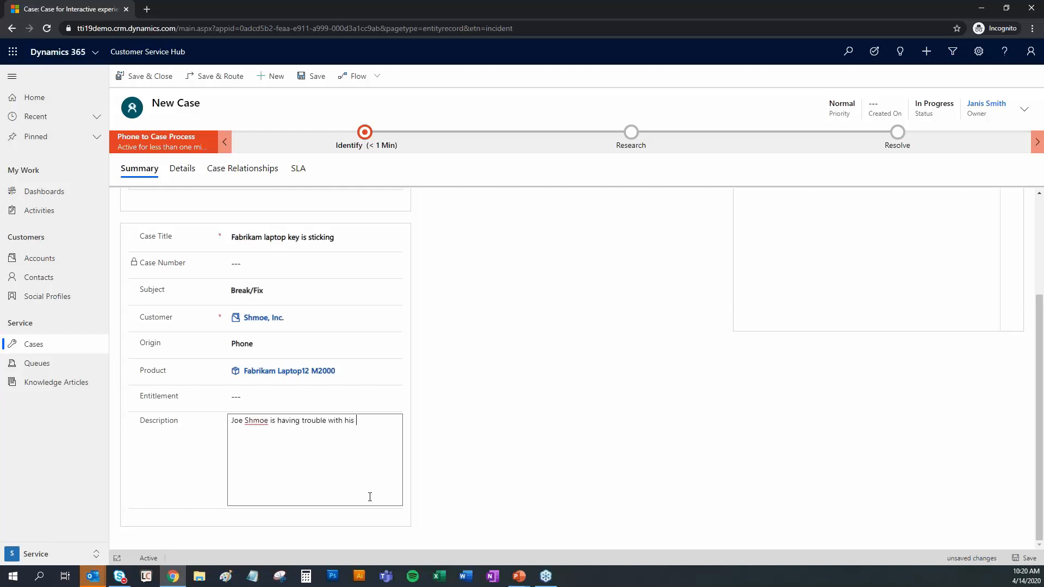
text( "J" key sticking. Hasn't spilled anything on keyboard.)
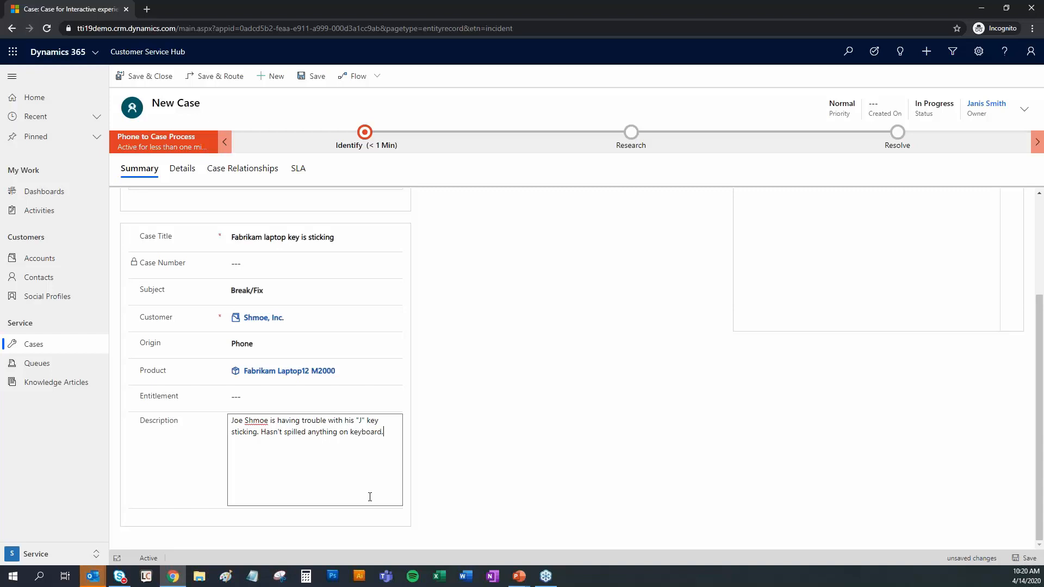
click(1015, 561)
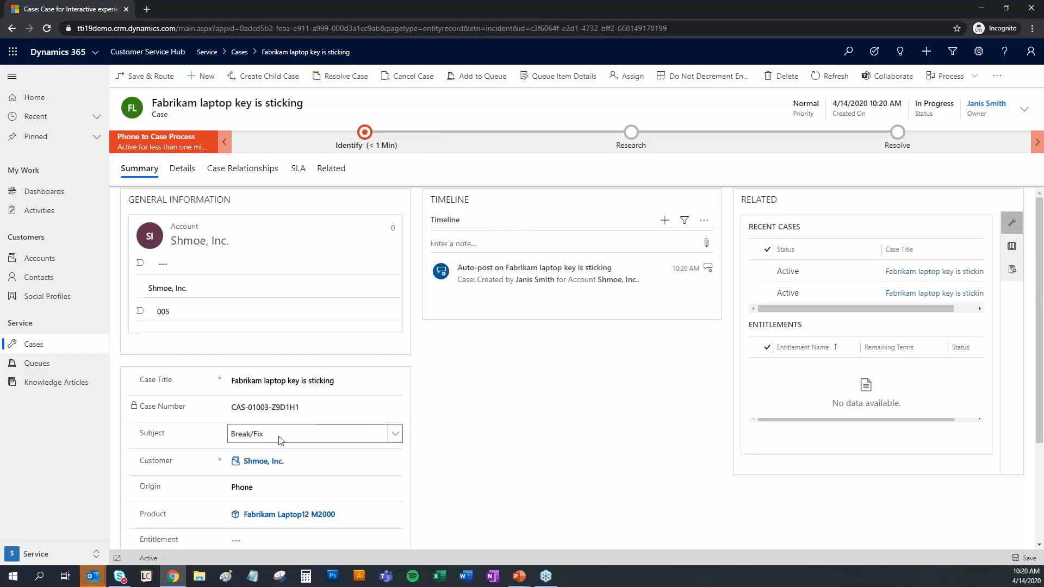
- Review the saved case's details and look through the knowledge base articles suggested for its title
scroll(301, 402, down, 1)
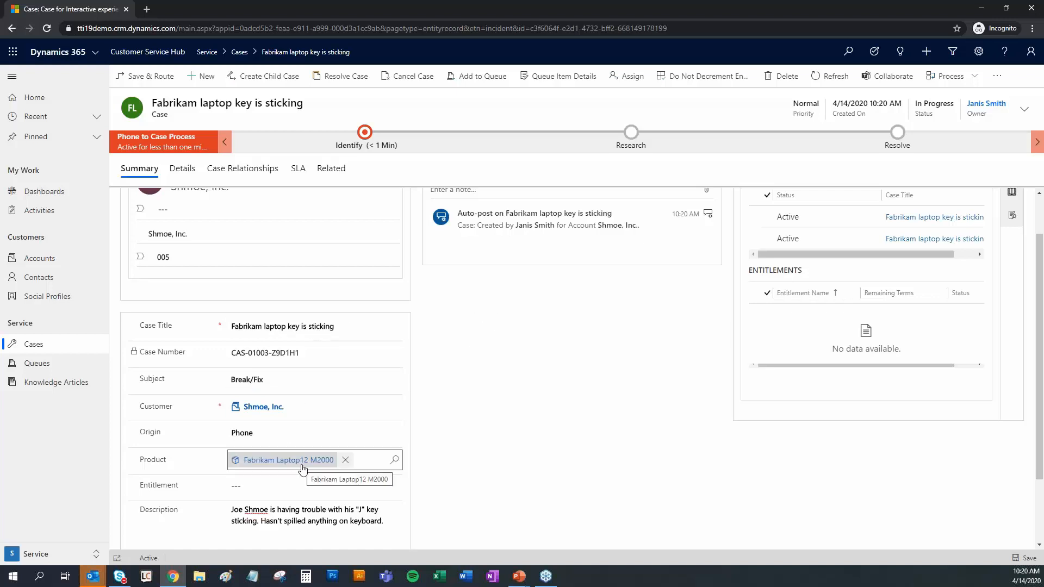
scroll(649, 361, up, 1)
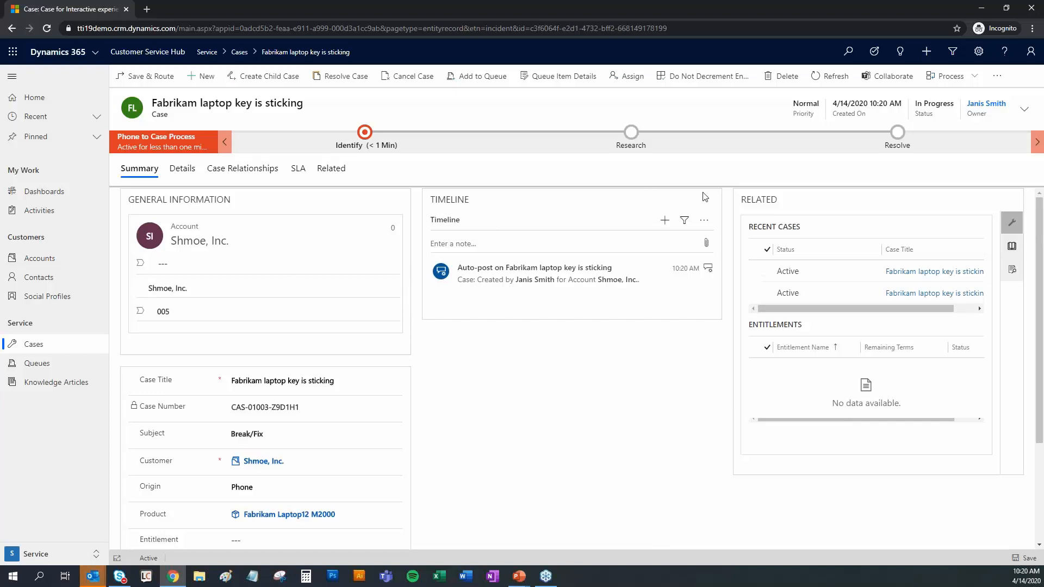
click(1013, 248)
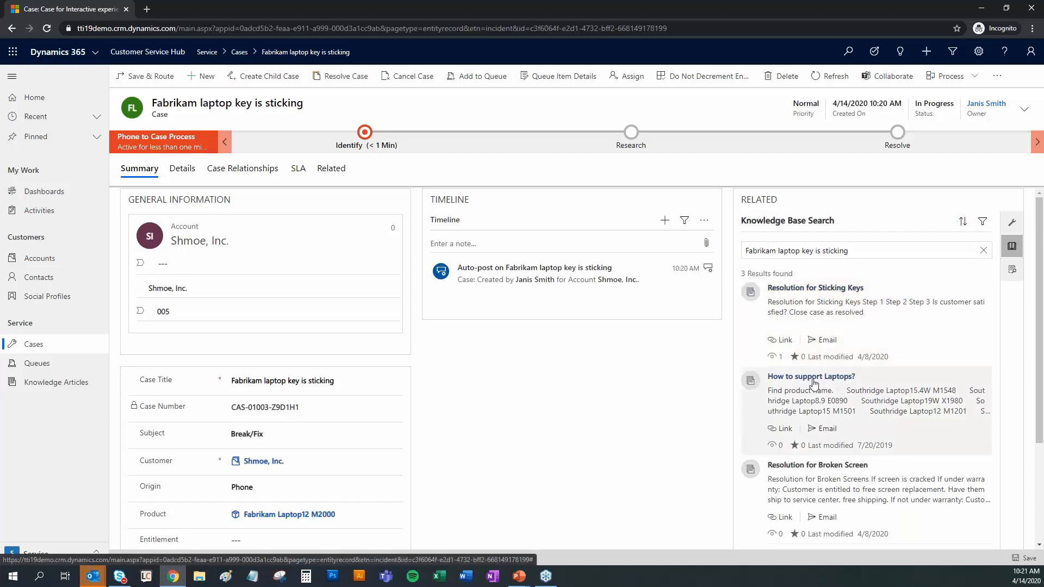
scroll(827, 406, down, 1)
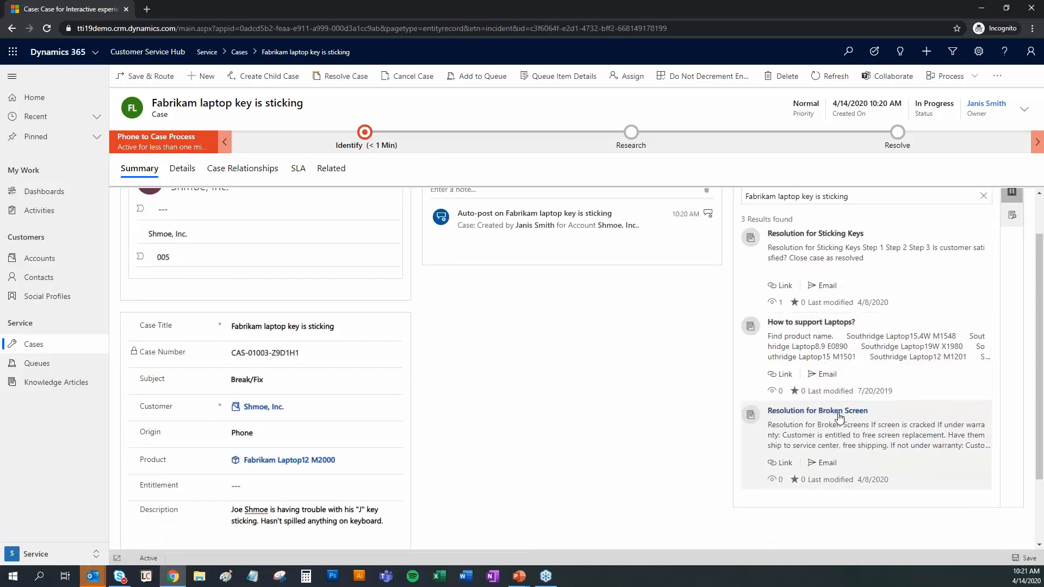
- Read the "Resolution for Sticking Keys" article, check the case's details and related record types, and return to the case summary
scroll(718, 380, up, 1)
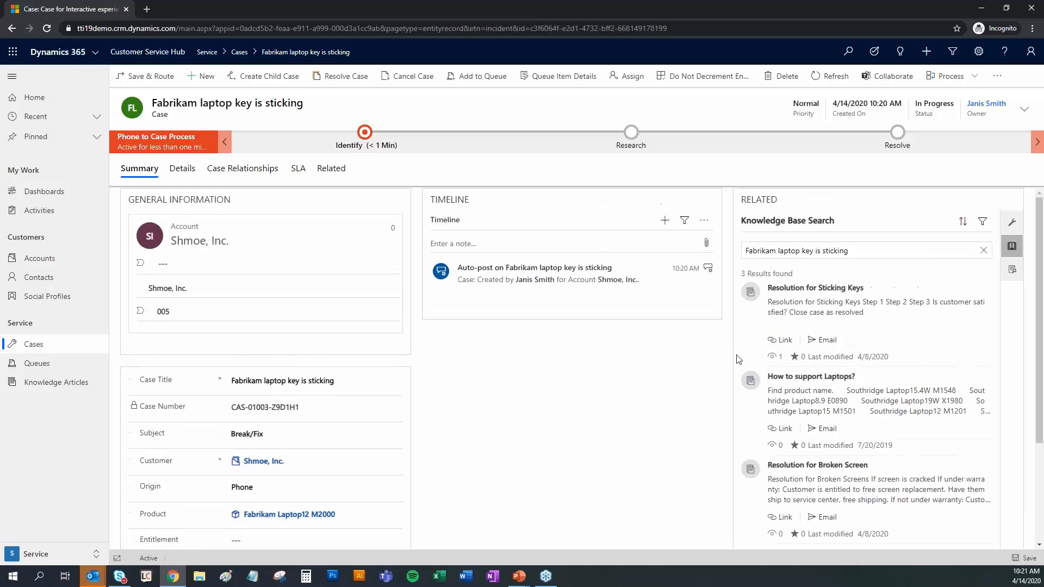
click(823, 290)
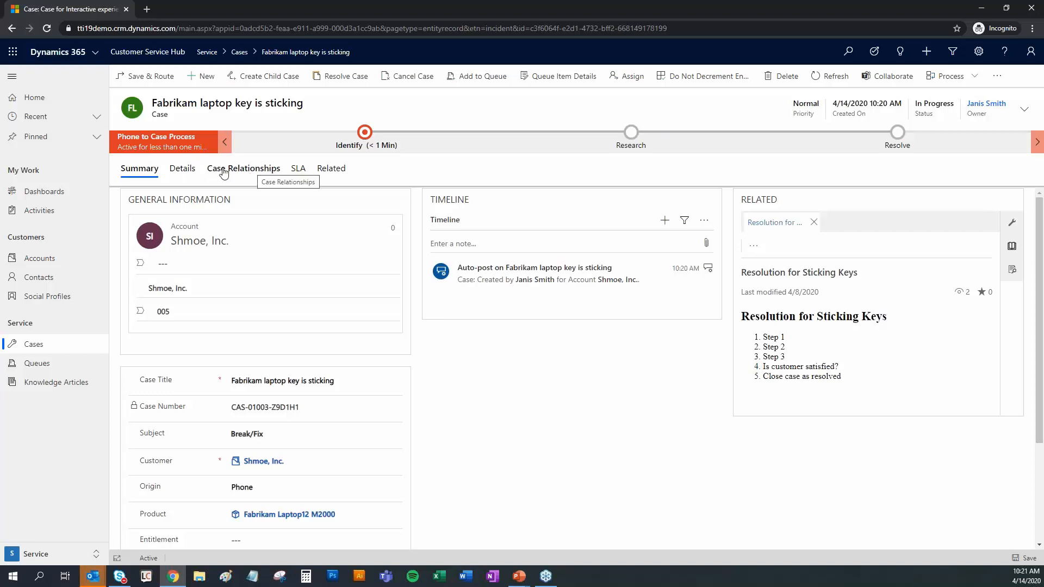
click(184, 177)
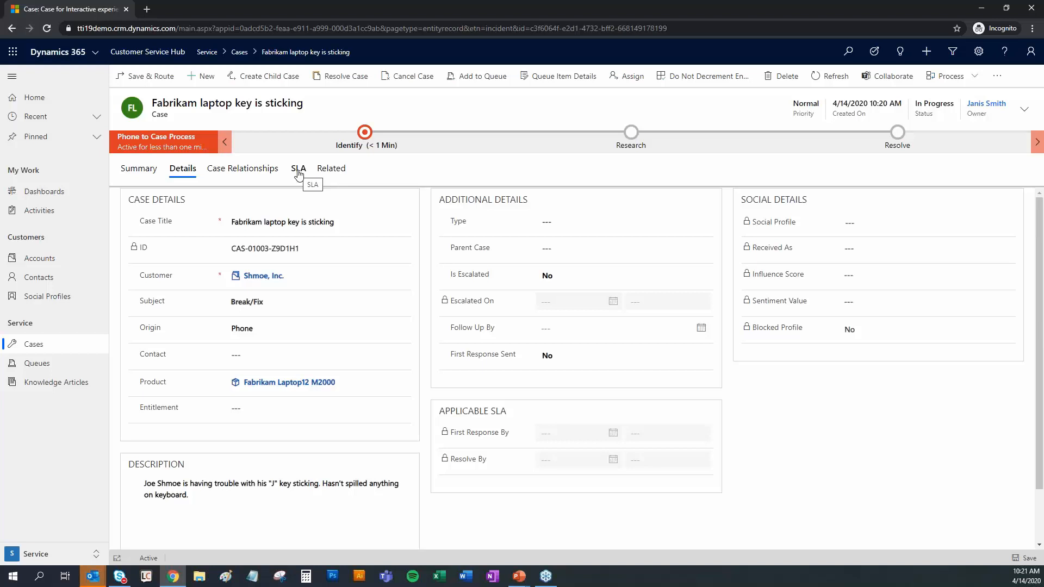
click(333, 170)
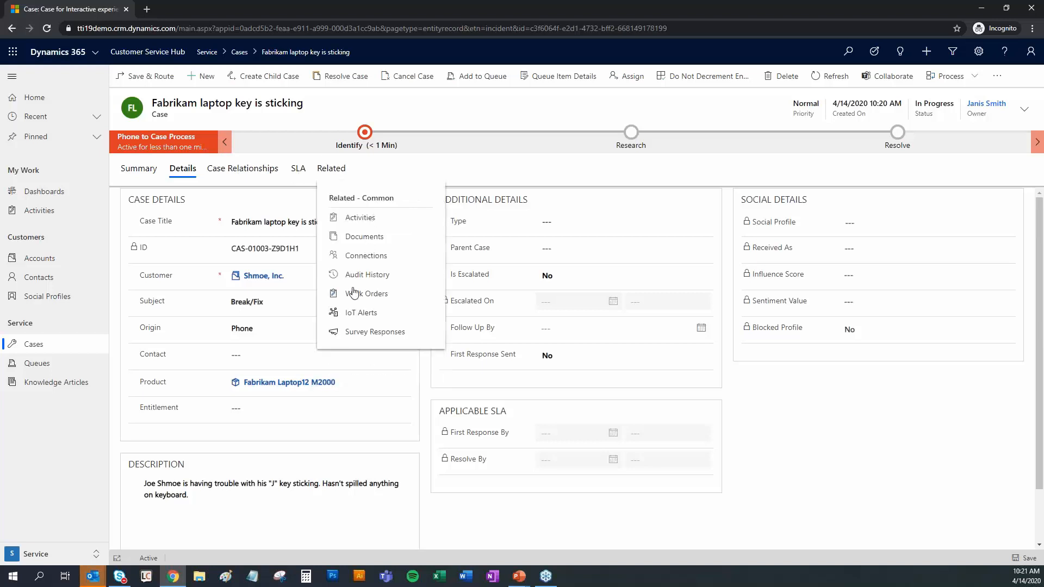
click(143, 170)
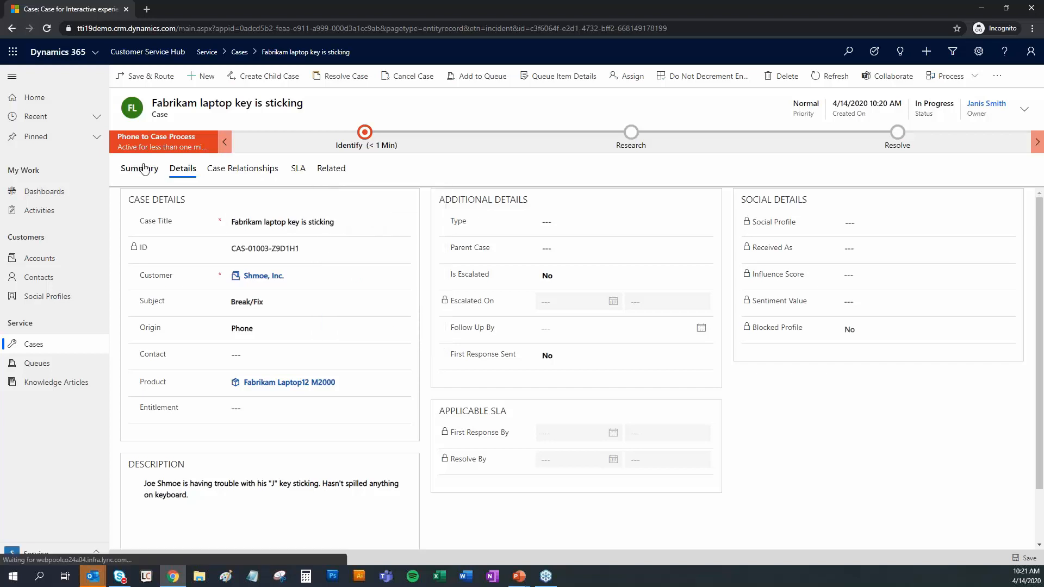
- Advance the case's Phone to Case Process through the Identify and Research stages and finish it at Resolve
click(365, 133)
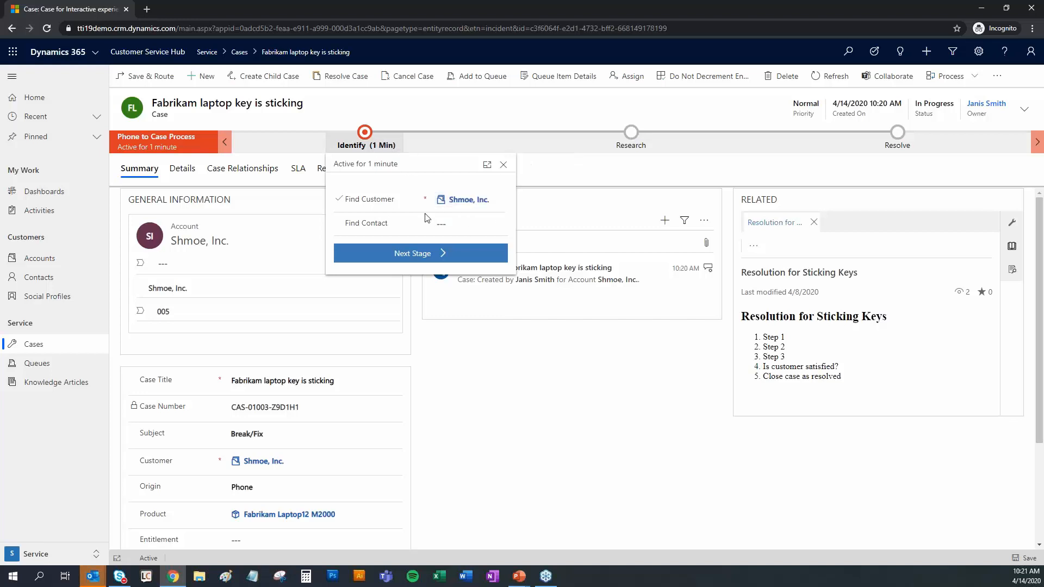
click(426, 255)
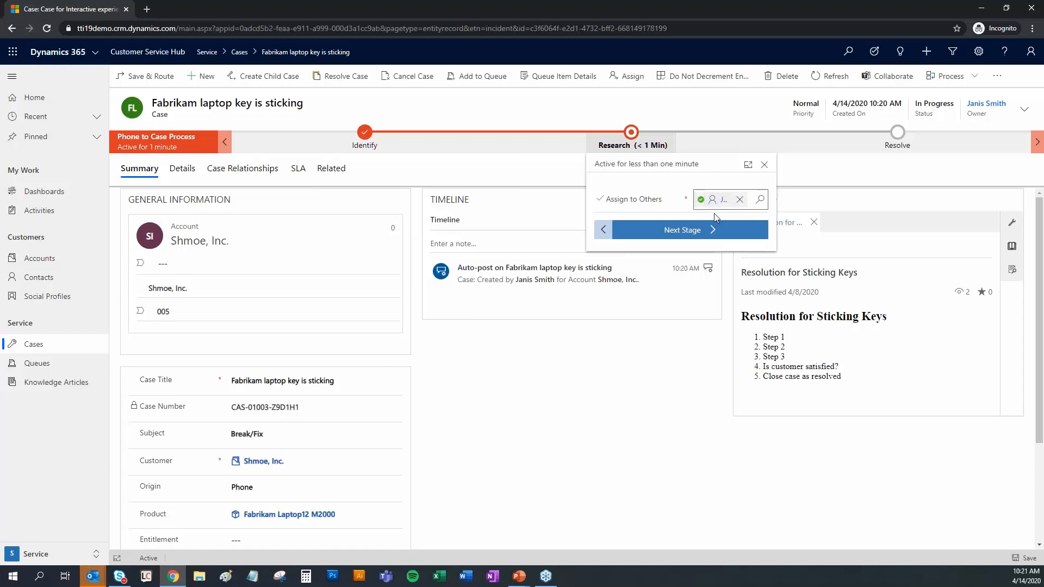
click(686, 231)
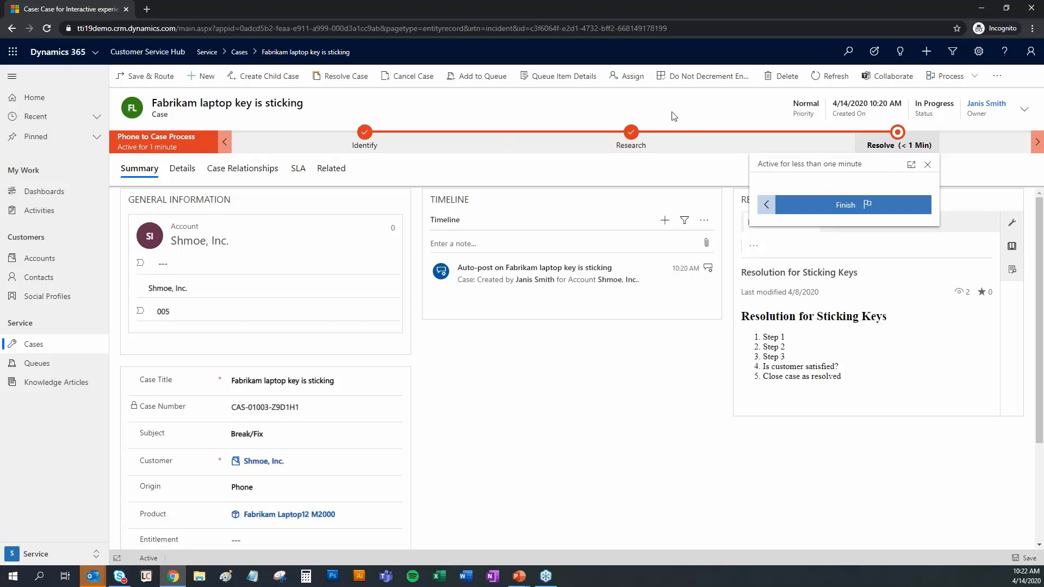
click(852, 207)
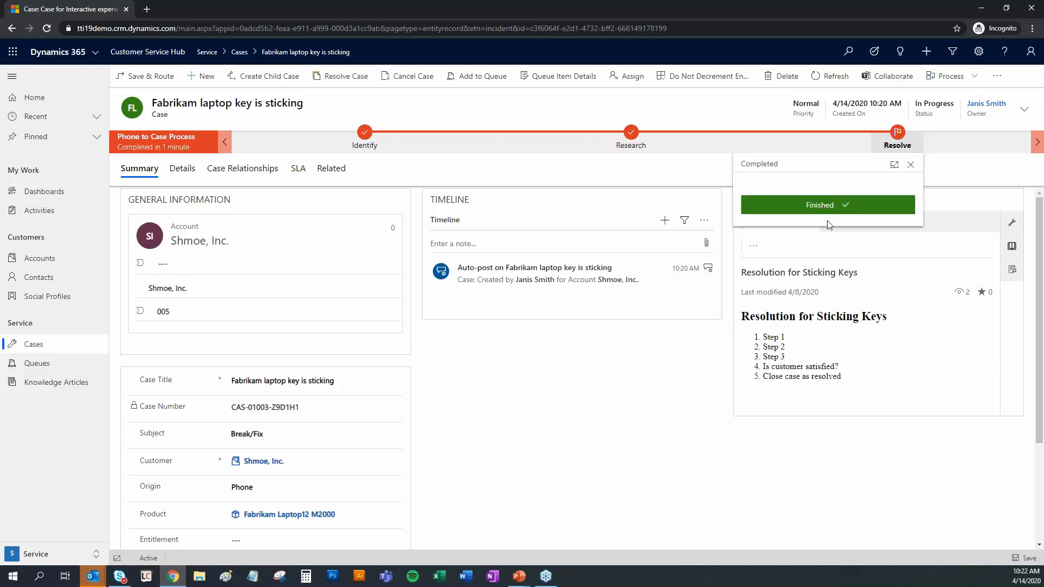
click(911, 164)
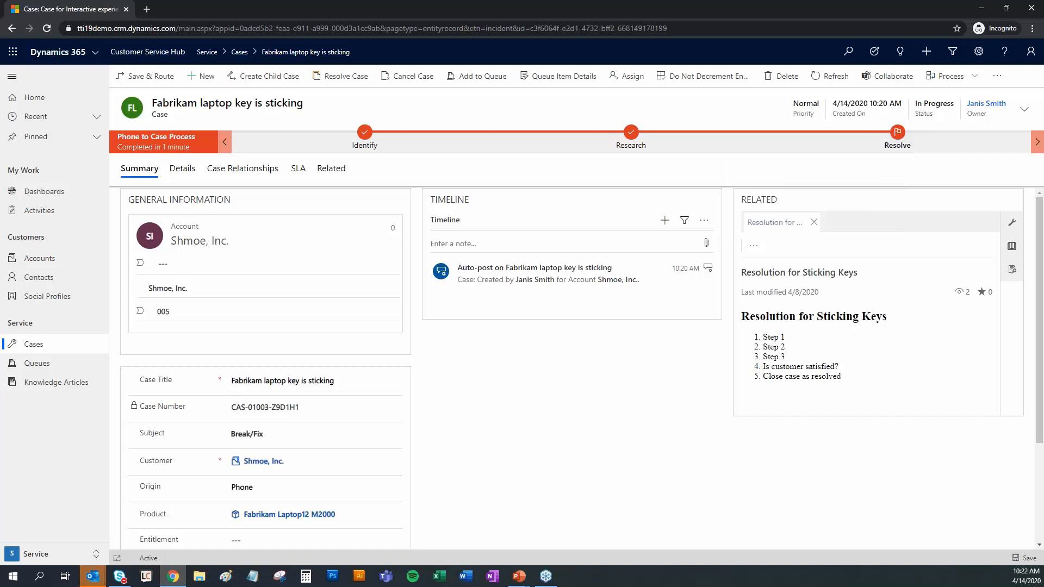
- Resolve the case as Problem Solved with the resolution "Sent new keyboard"
click(349, 80)
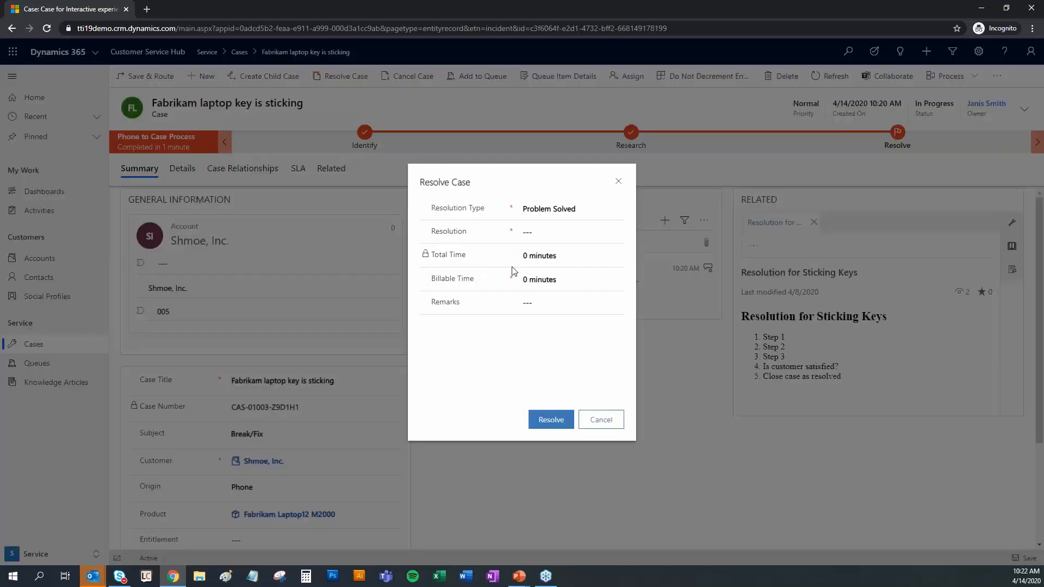
click(559, 231)
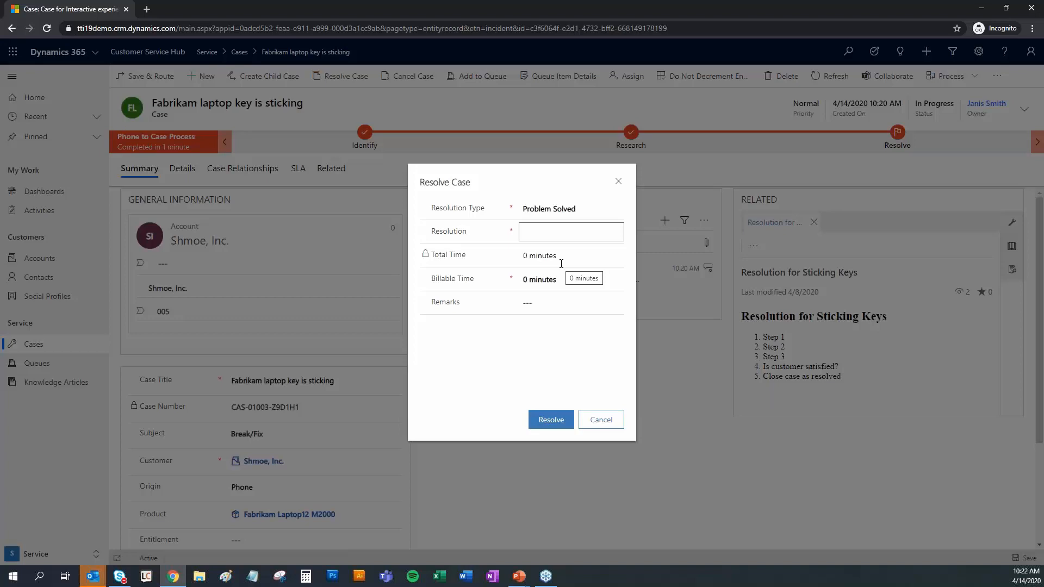
text(Sent new keyboard)
click(549, 419)
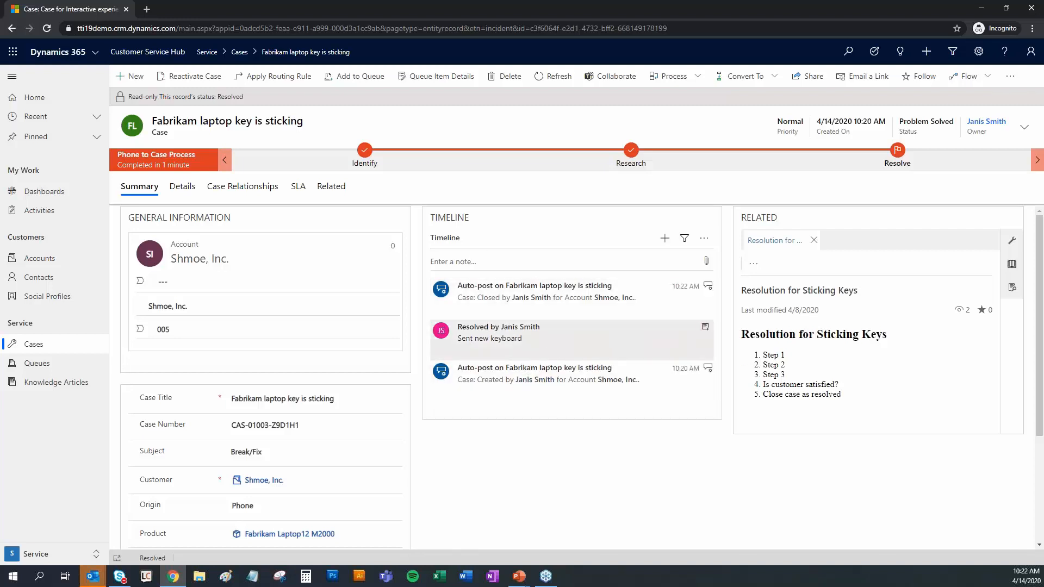
click(665, 239)
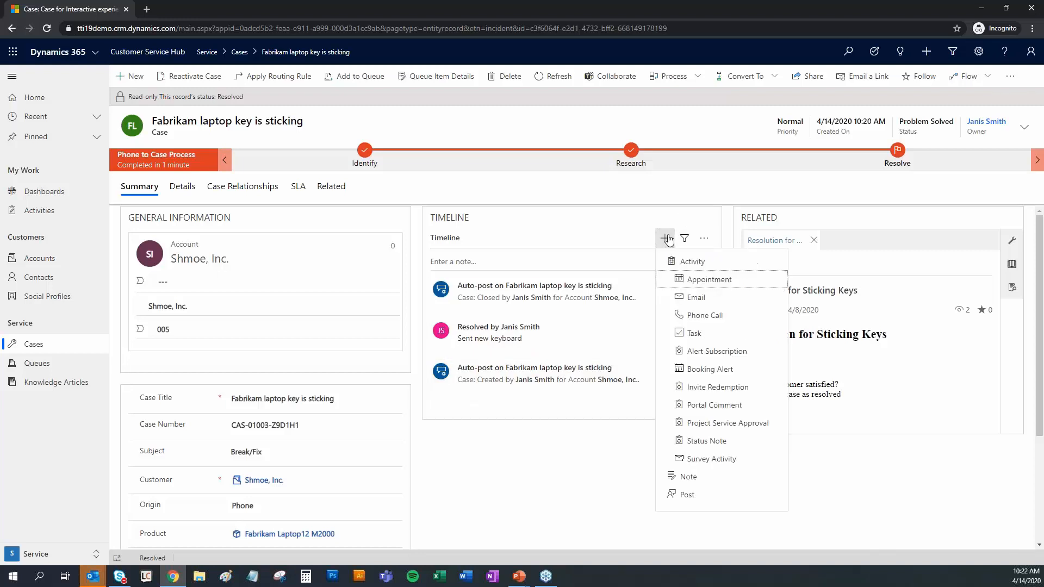
click(710, 323)
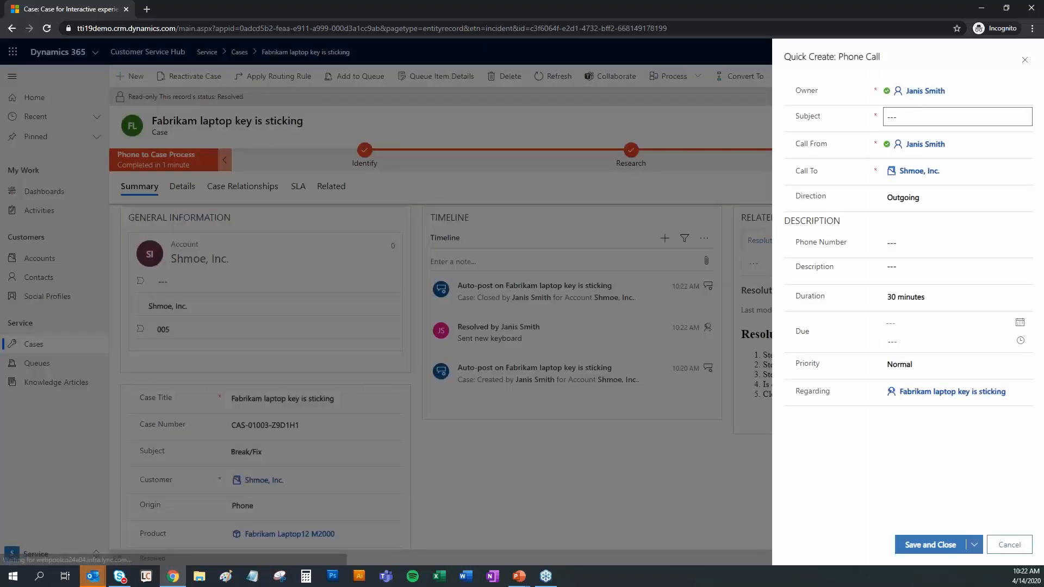
click(928, 115)
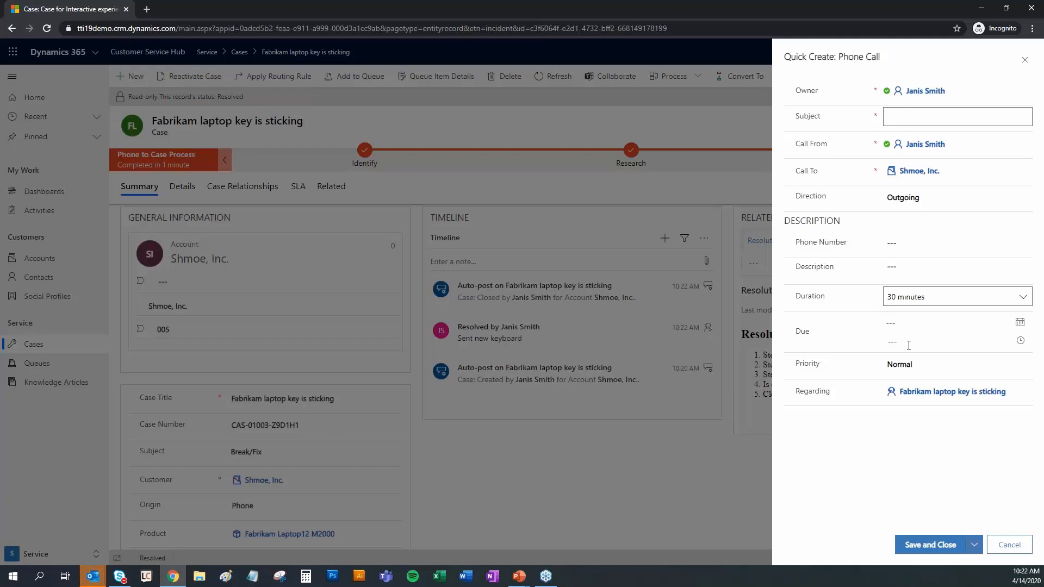
click(1004, 552)
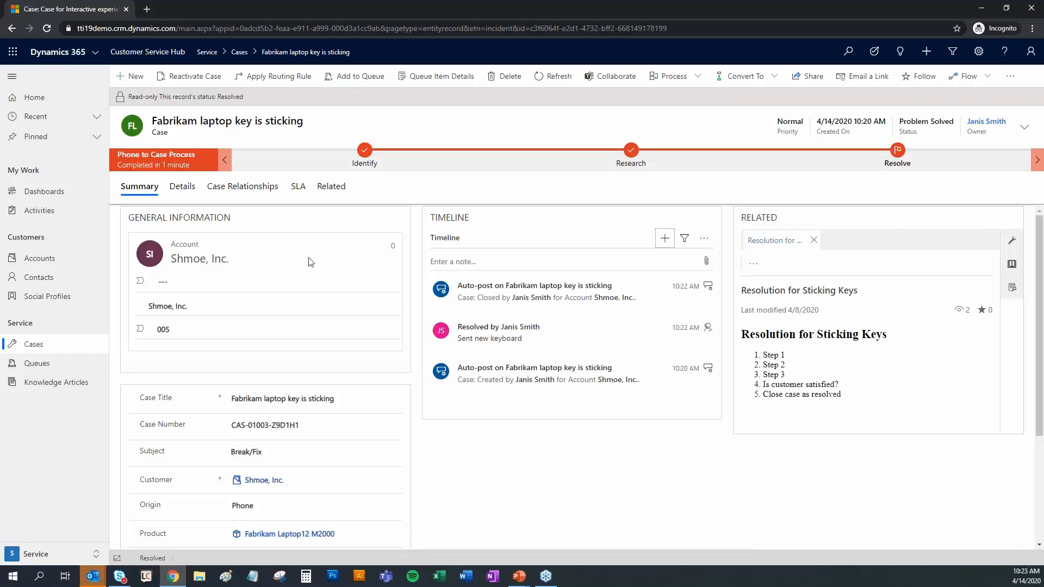
- Display all cases in the Fabrikam Laptop Support queue using the All Cases in Selected Queues view
click(43, 368)
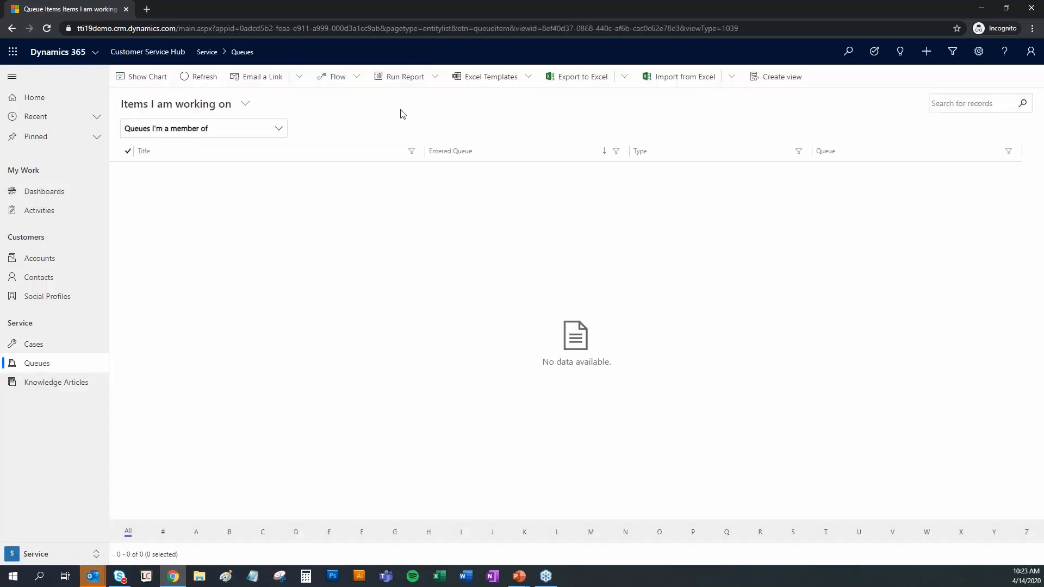
click(280, 130)
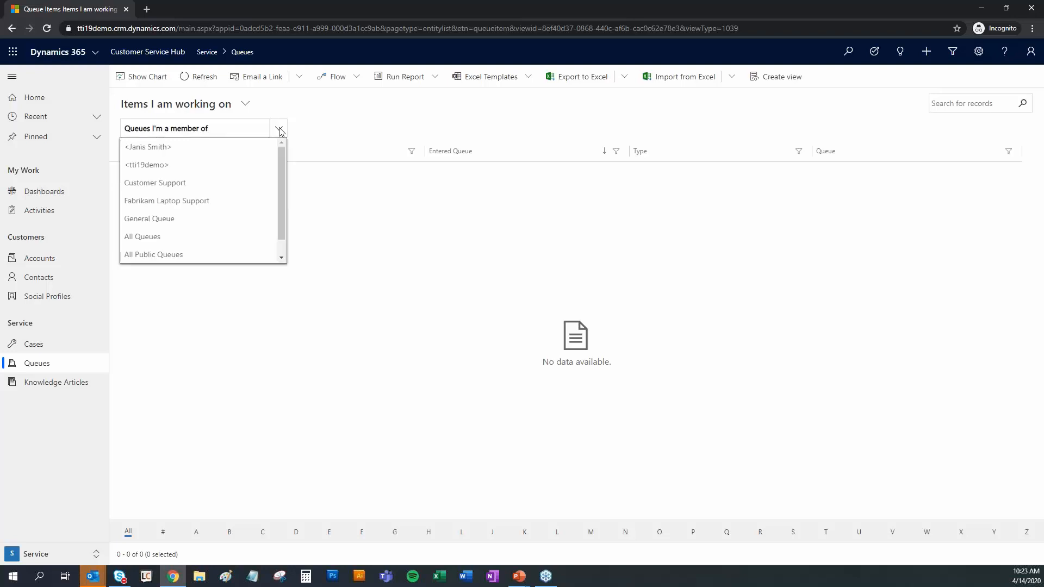
click(173, 202)
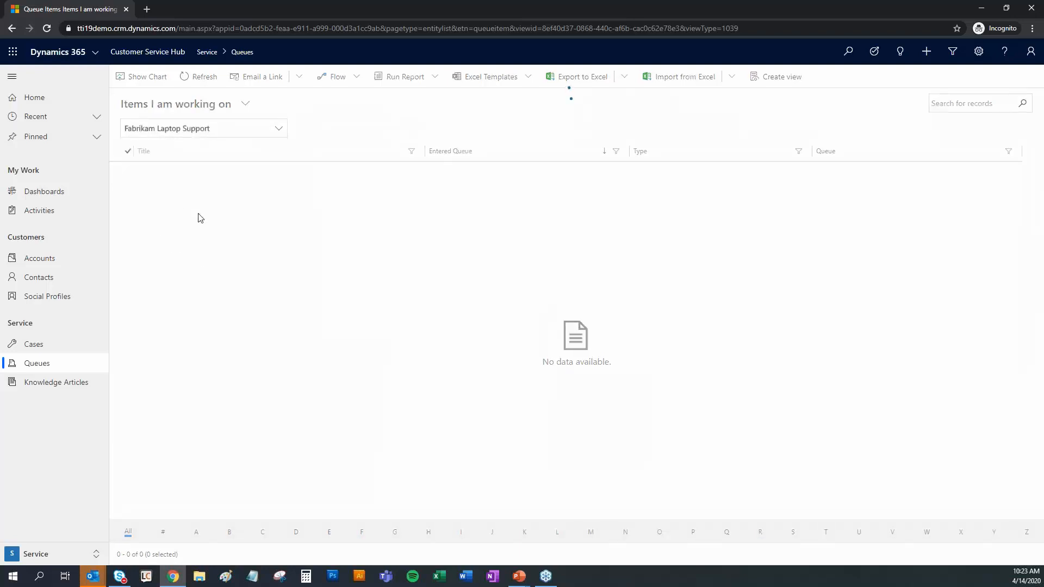
click(245, 104)
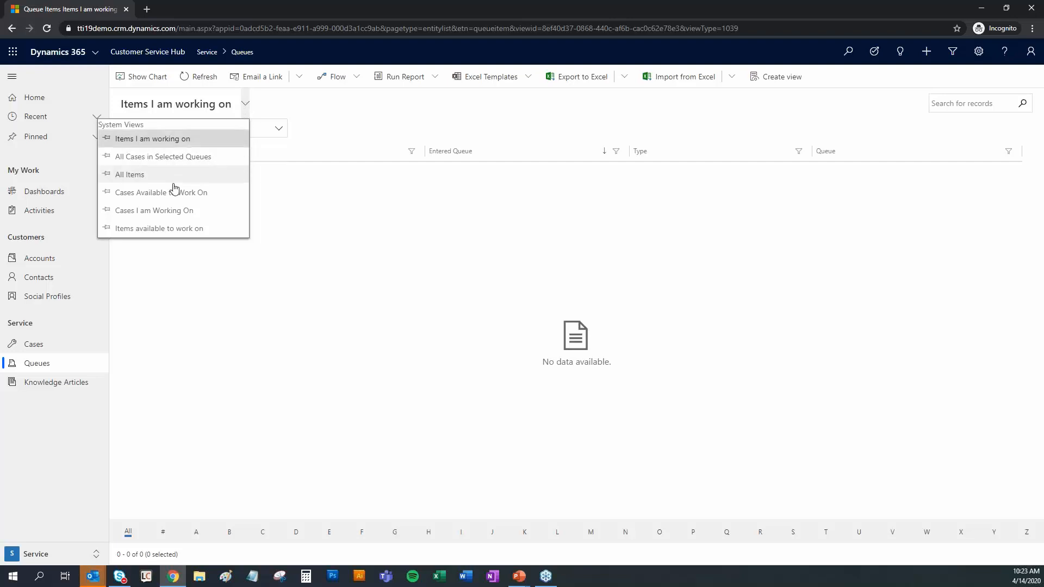
click(163, 158)
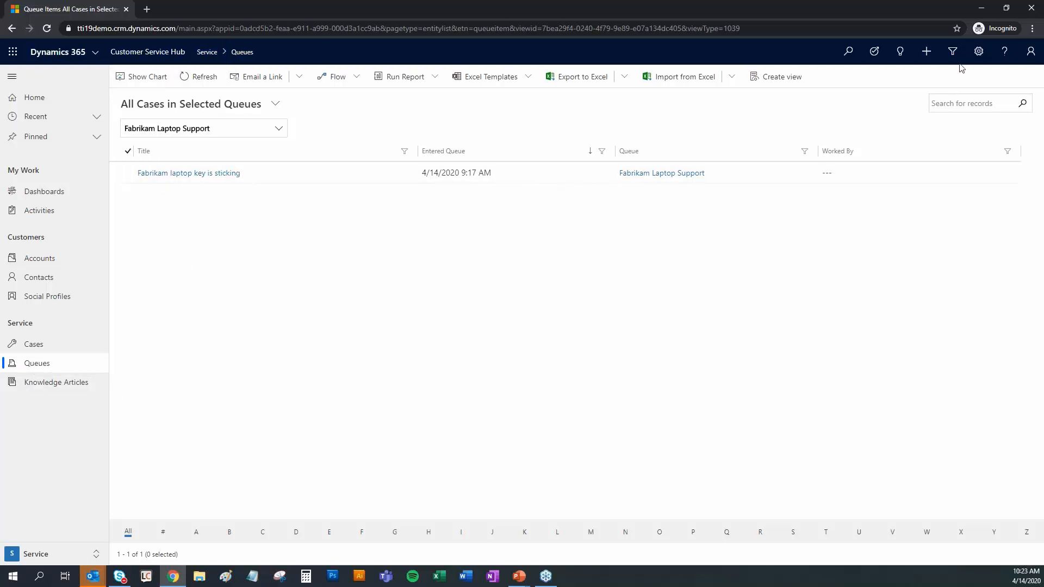
- Open the General Queue record from the queues in the Business Management area of the advanced settings
click(979, 51)
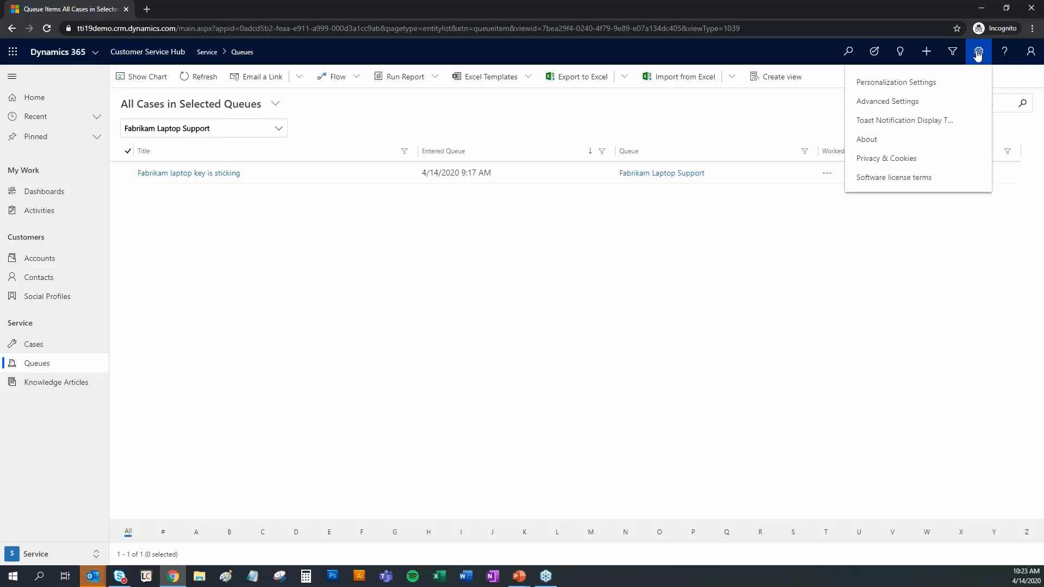
click(910, 102)
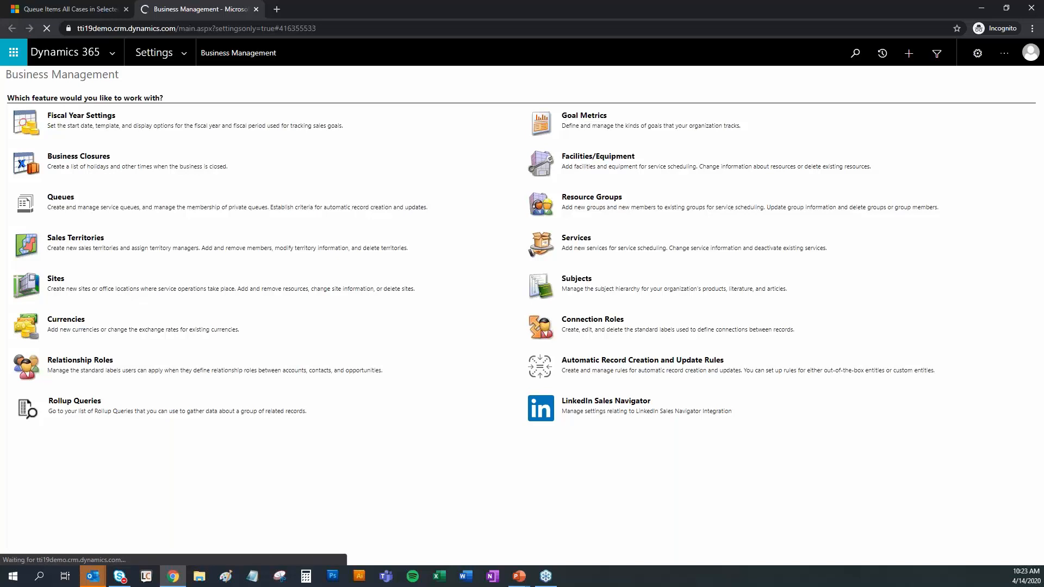
click(66, 199)
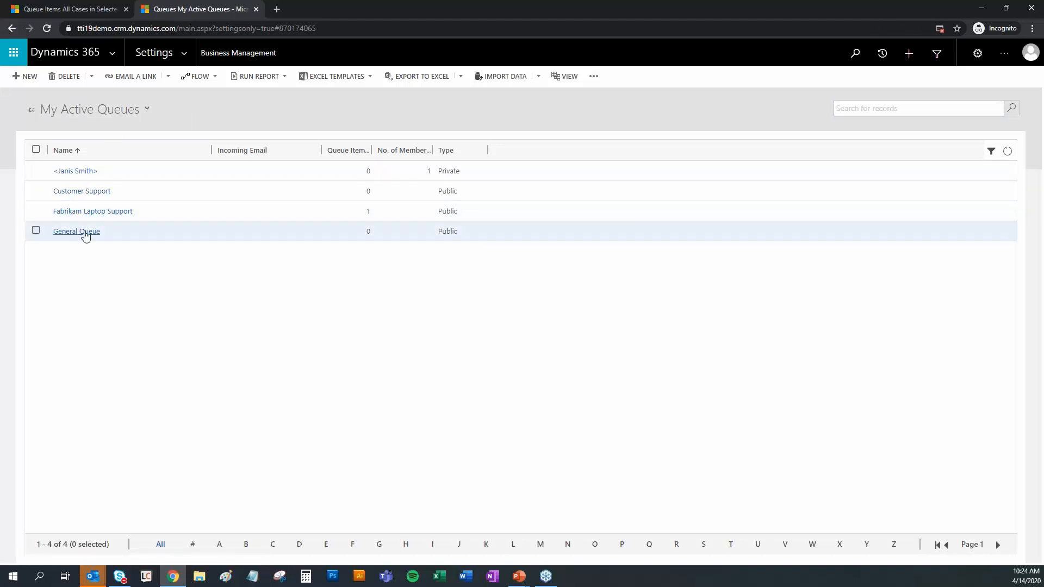
click(86, 232)
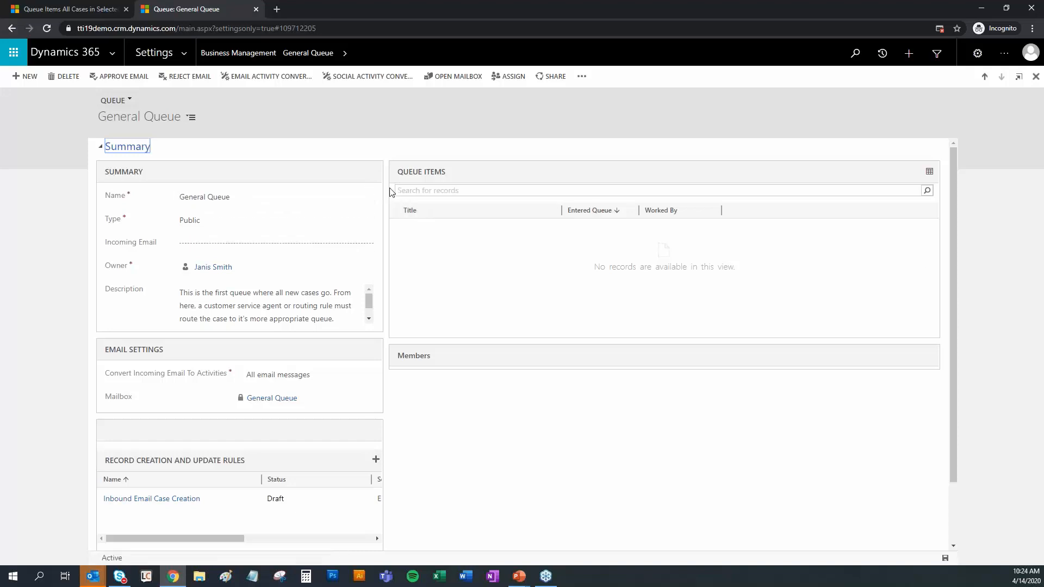
- Review the General Queue's description, email settings and record creation rules, and open its Inbound Email Case Creation rule
scroll(272, 256, down, 3)
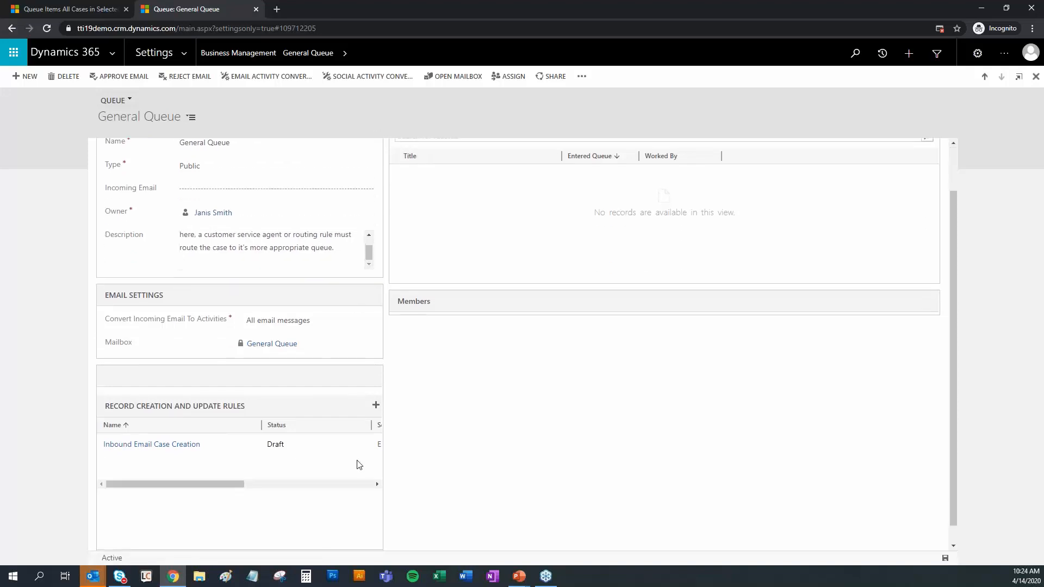
scroll(585, 383, up, 2)
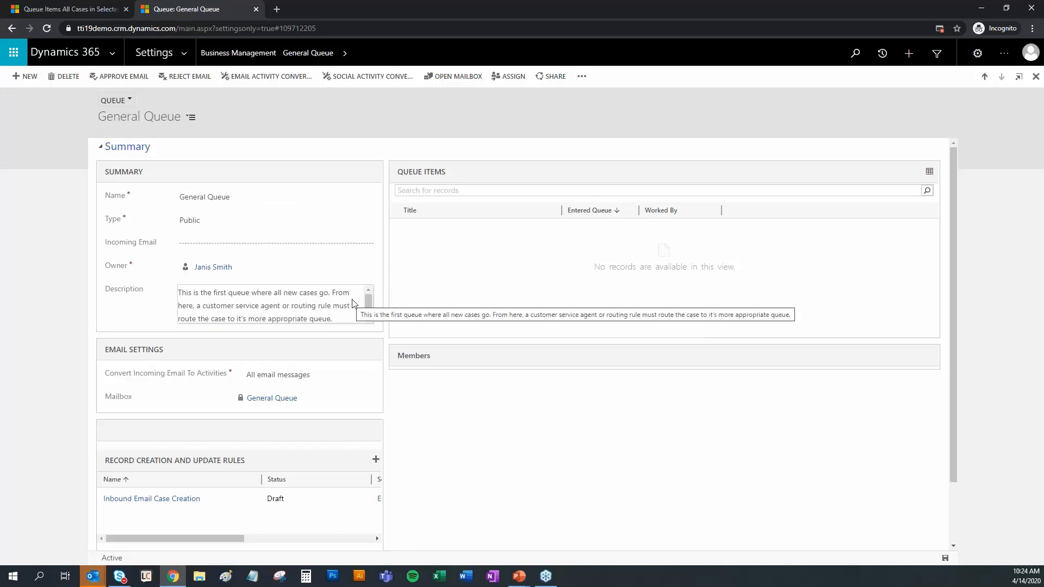
click(367, 306)
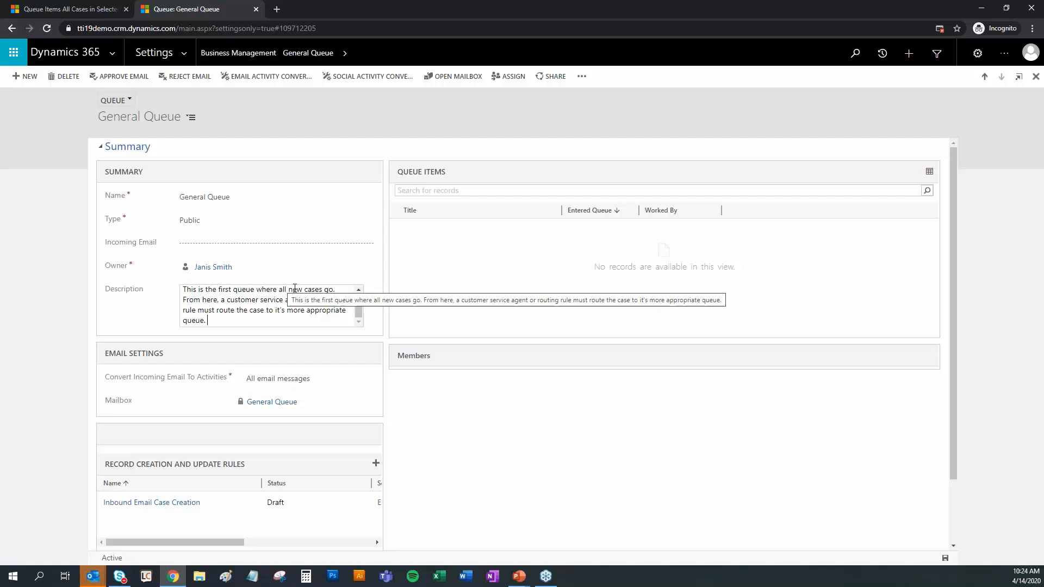
scroll(426, 411, down, 3)
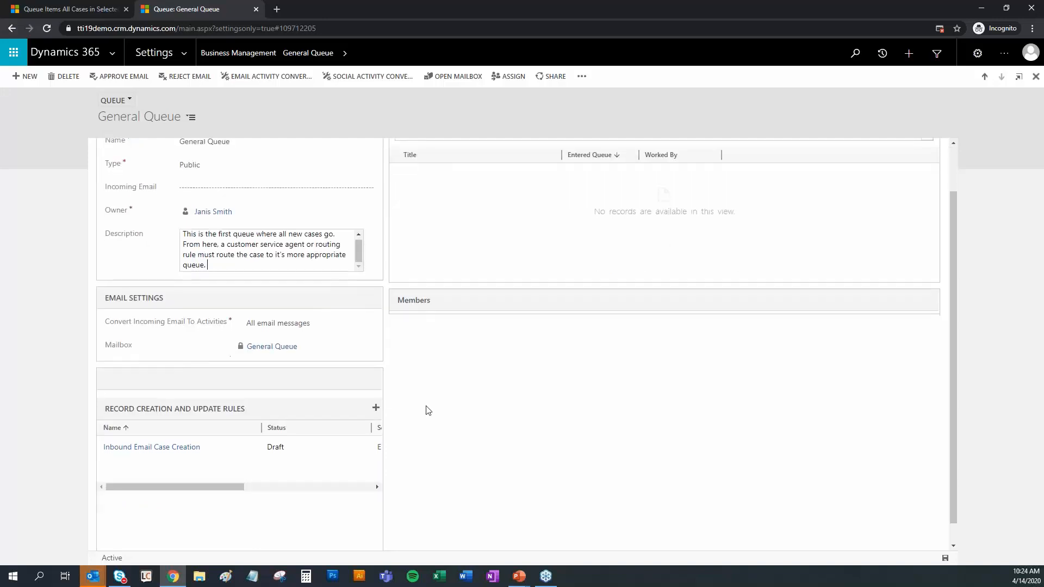
scroll(483, 344, up, 3)
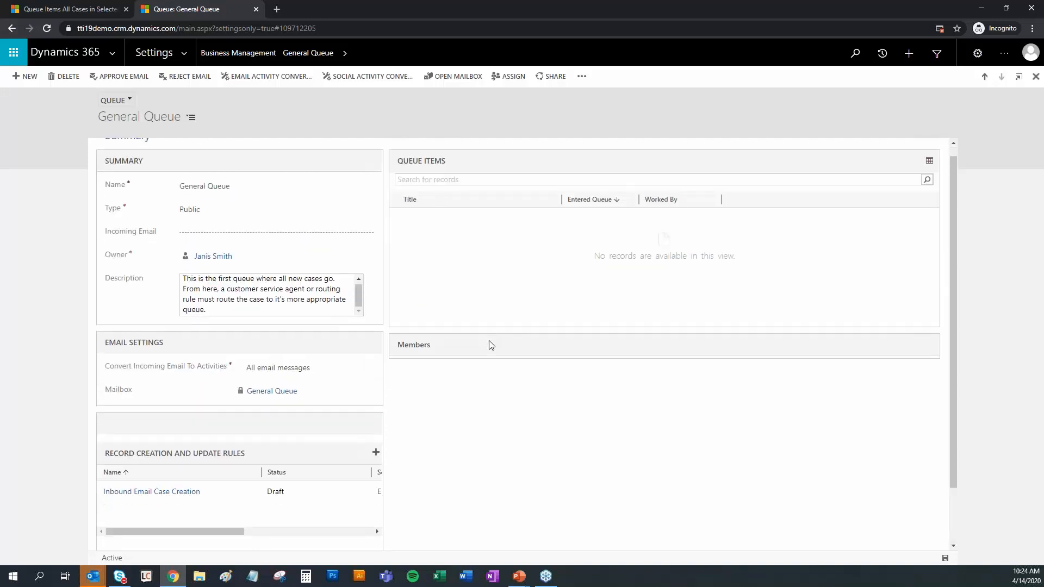
scroll(488, 346, down, 3)
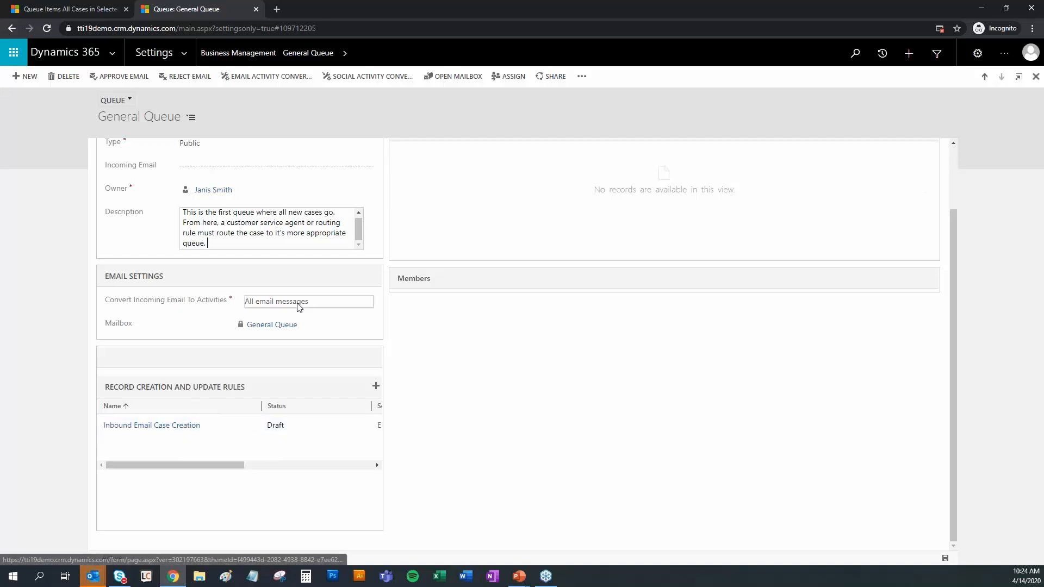
scroll(456, 304, up, 2)
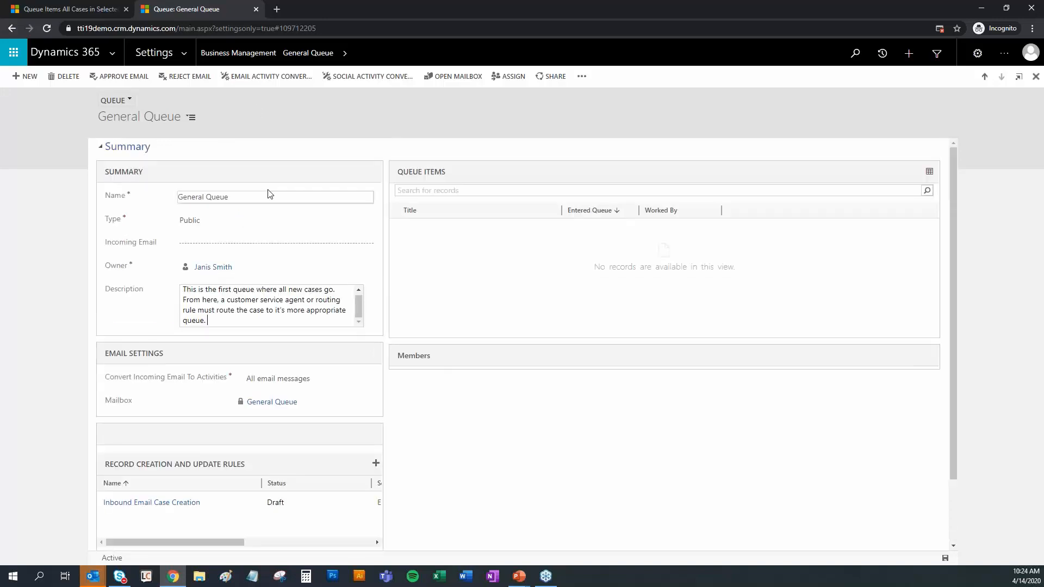
scroll(298, 354, down, 2)
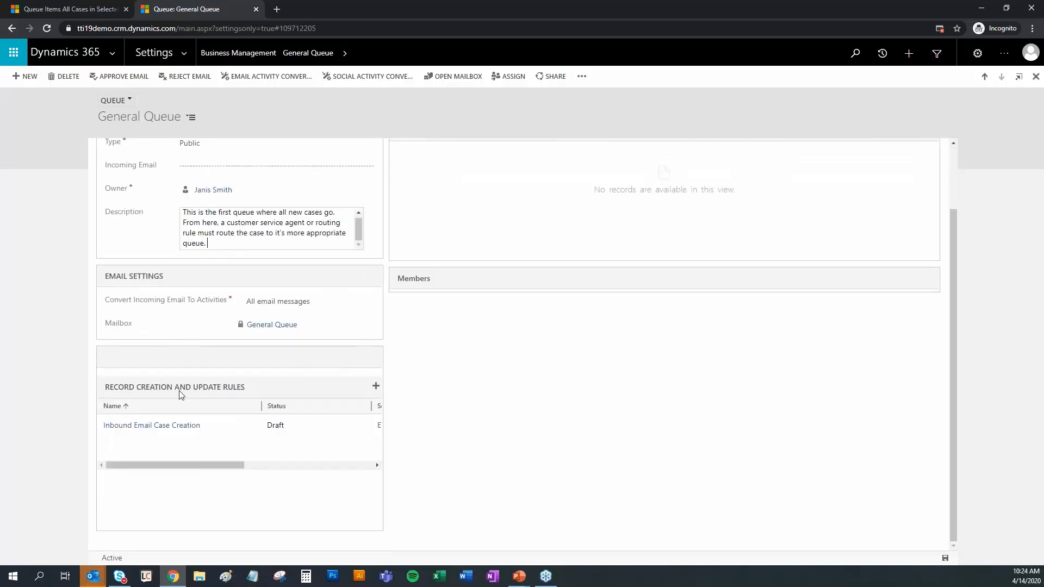
click(185, 426)
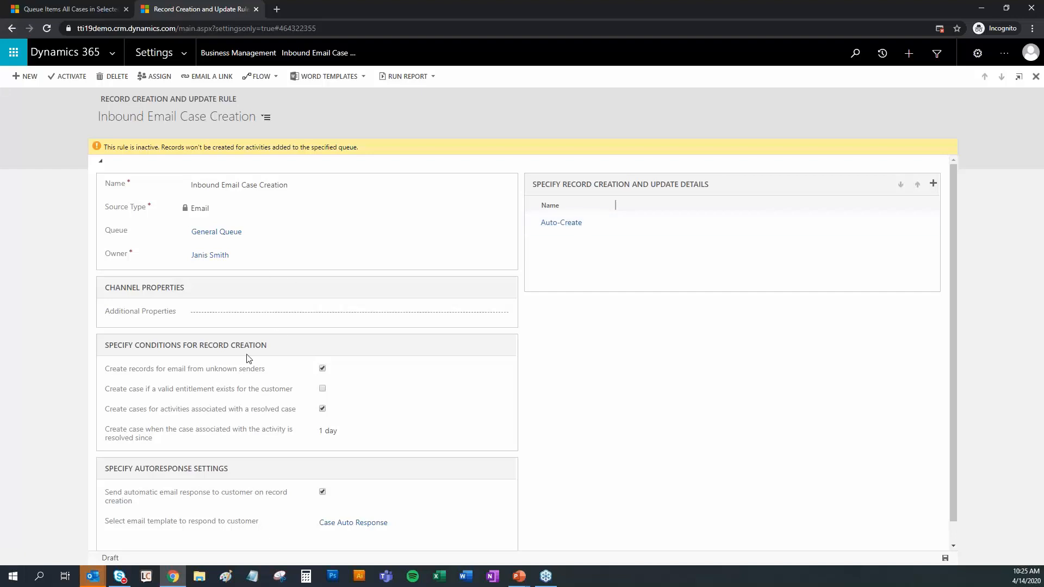
- Review the rule's record creation conditions and autoresponse settings, and view the Case Auto Response email template before closing it
scroll(324, 376, down, 1)
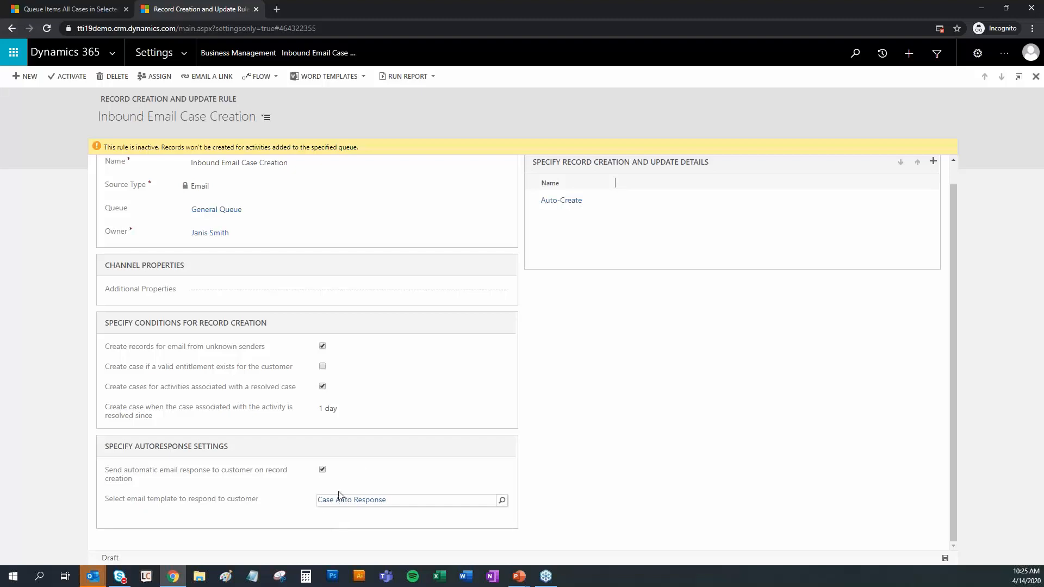
scroll(430, 361, up, 1)
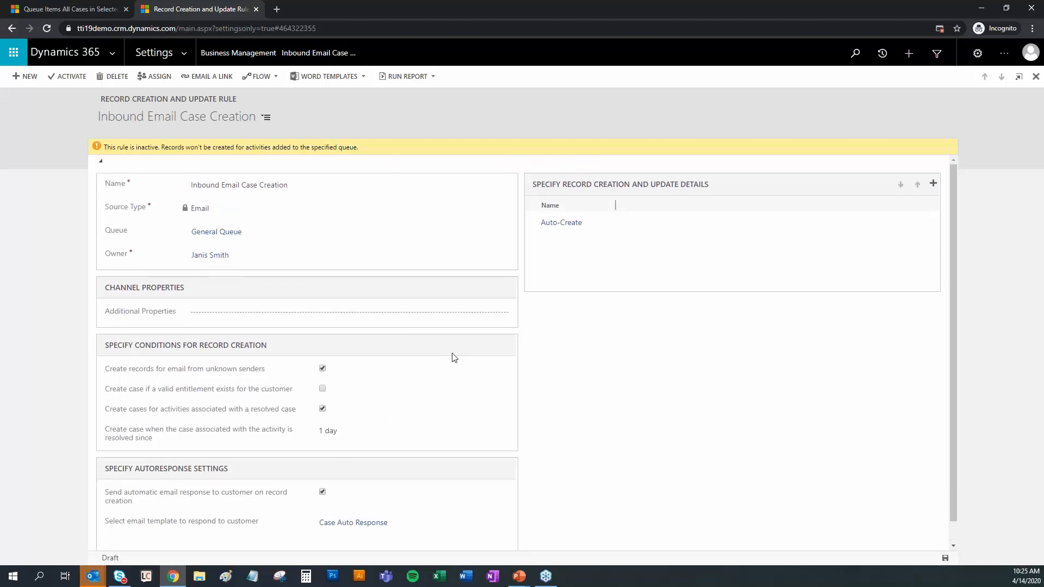
click(369, 523)
click(413, 101)
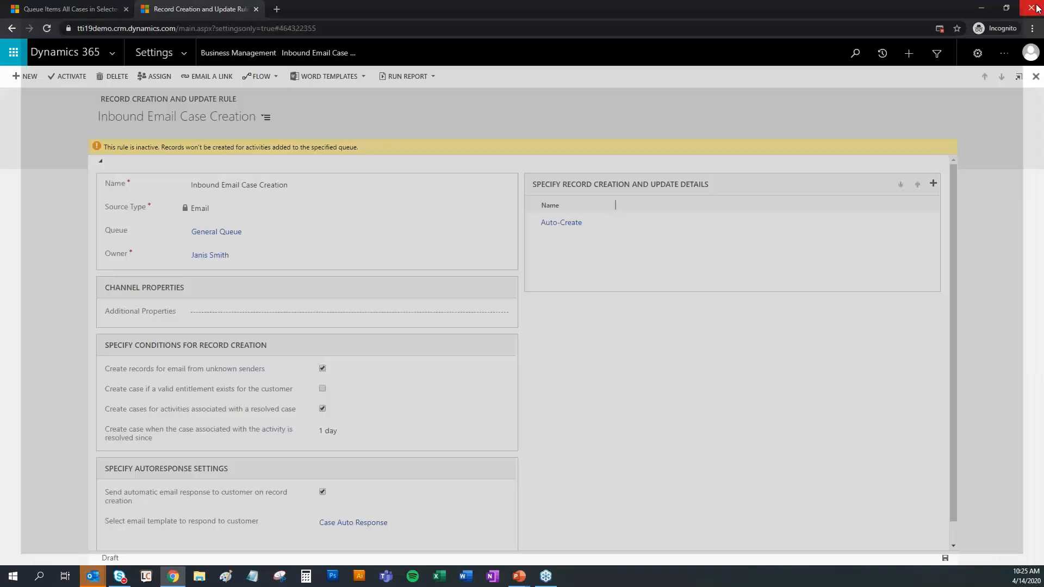
click(1031, 6)
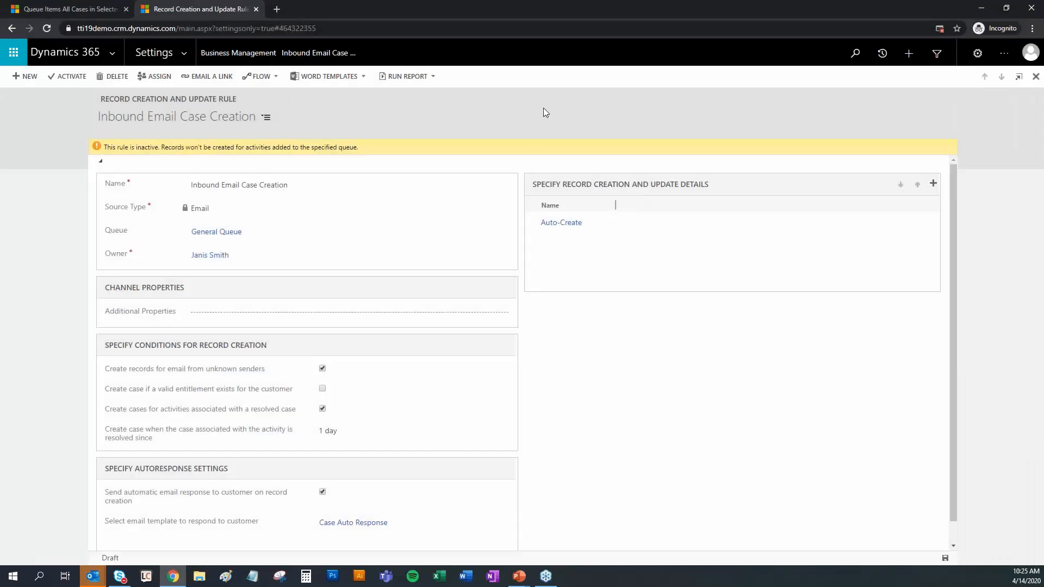
- Open the Auto-Create record creation item in a maximized window and examine its conditions and actions
click(561, 224)
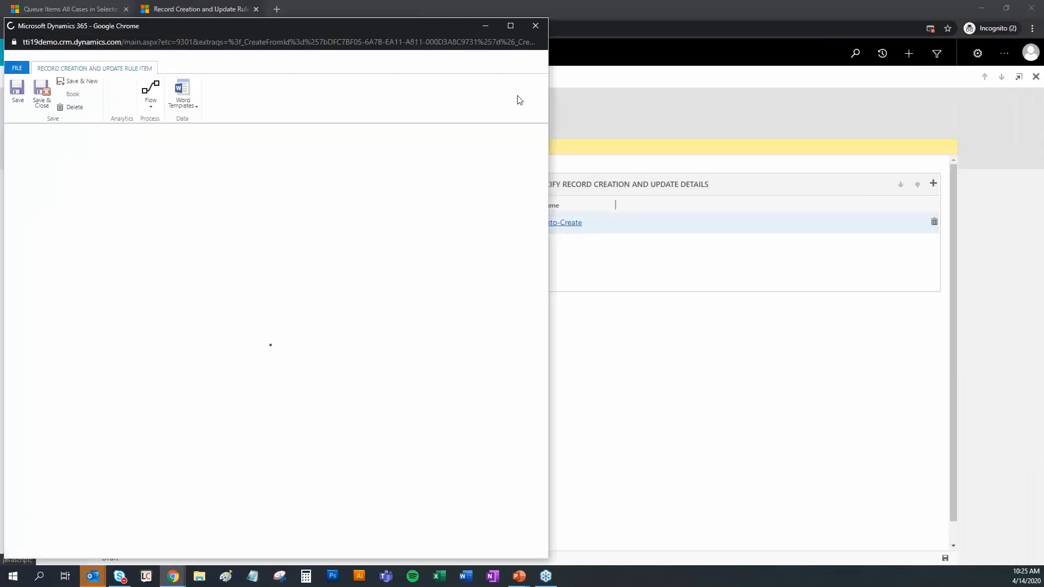
click(512, 28)
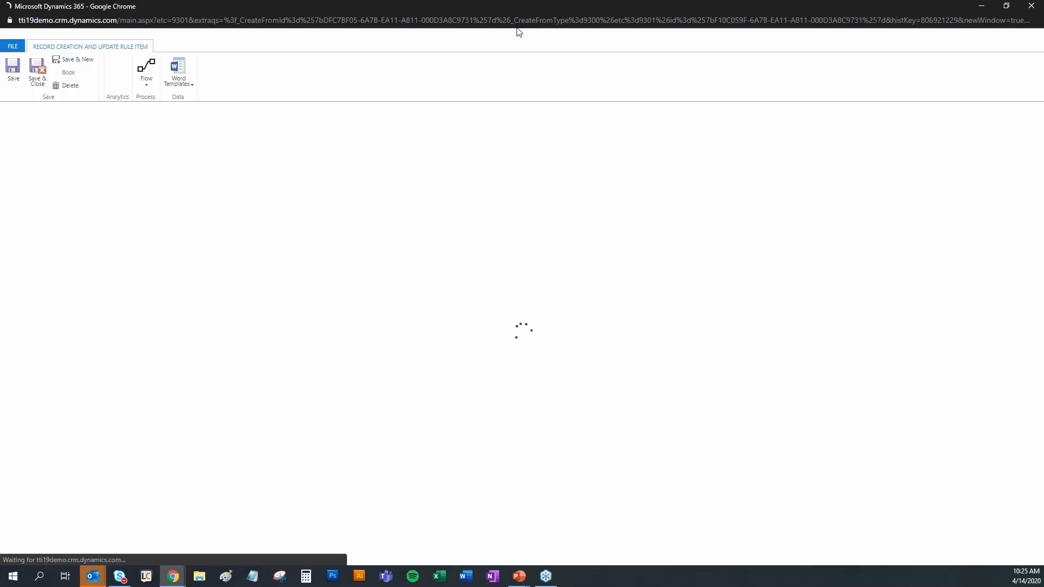
click(377, 178)
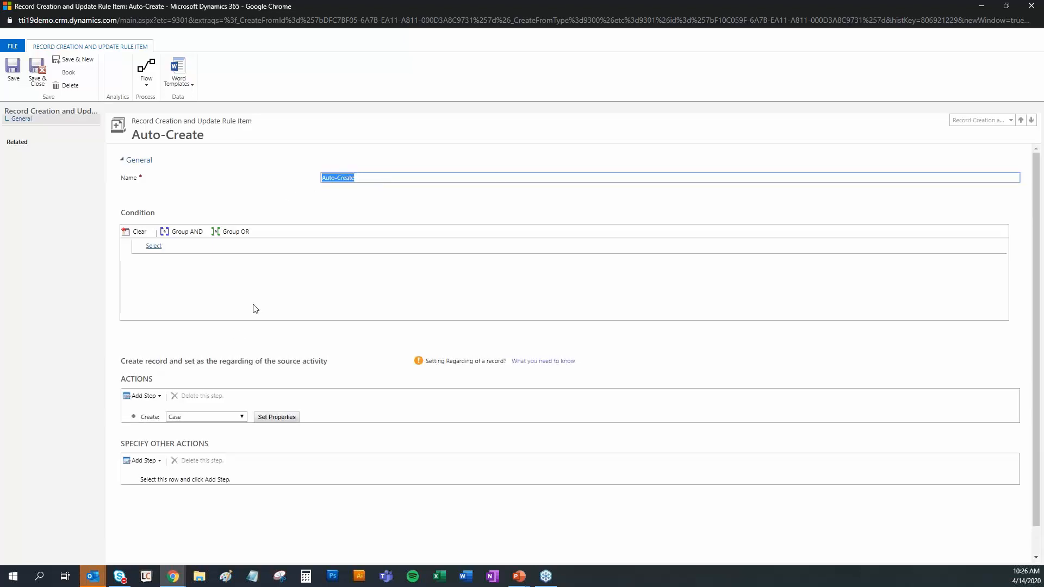
click(78, 298)
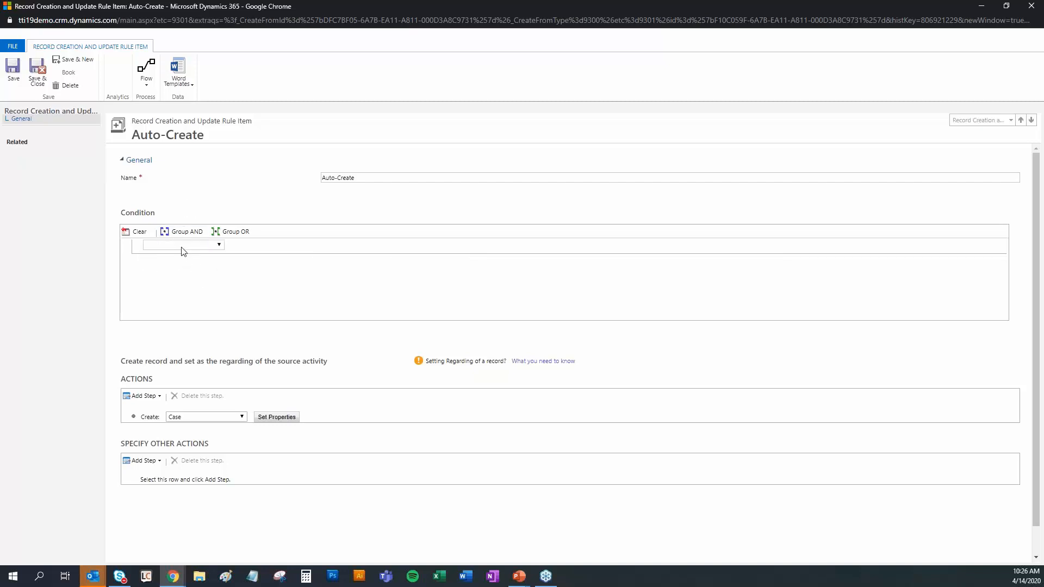
- Draft an Auto-Create condition for emails whose Subject Contains "X", and close the item without saving
click(183, 245)
click(201, 266)
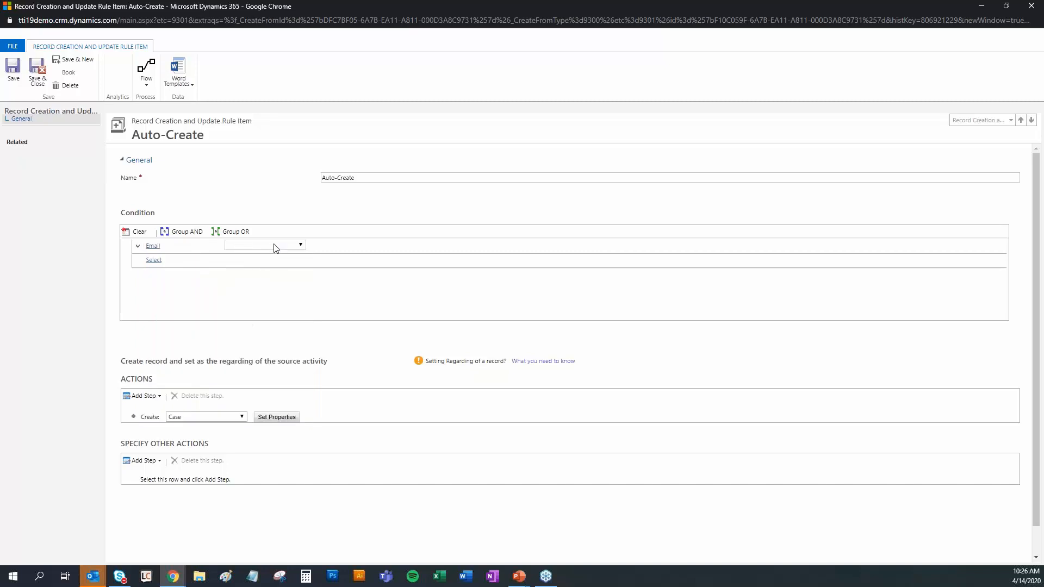
click(276, 246)
scroll(256, 348, down, 3)
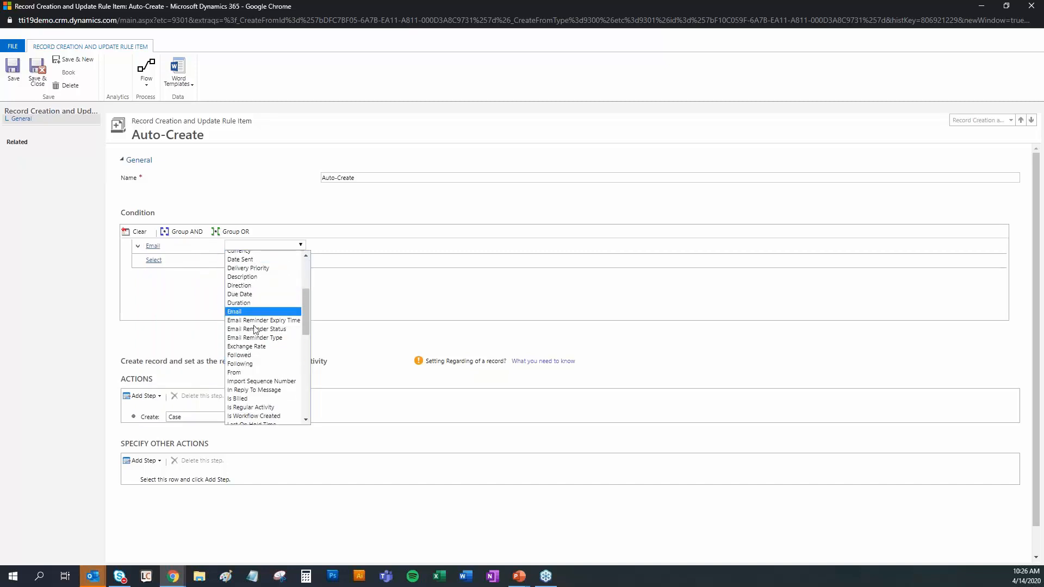
scroll(254, 329, down, 10)
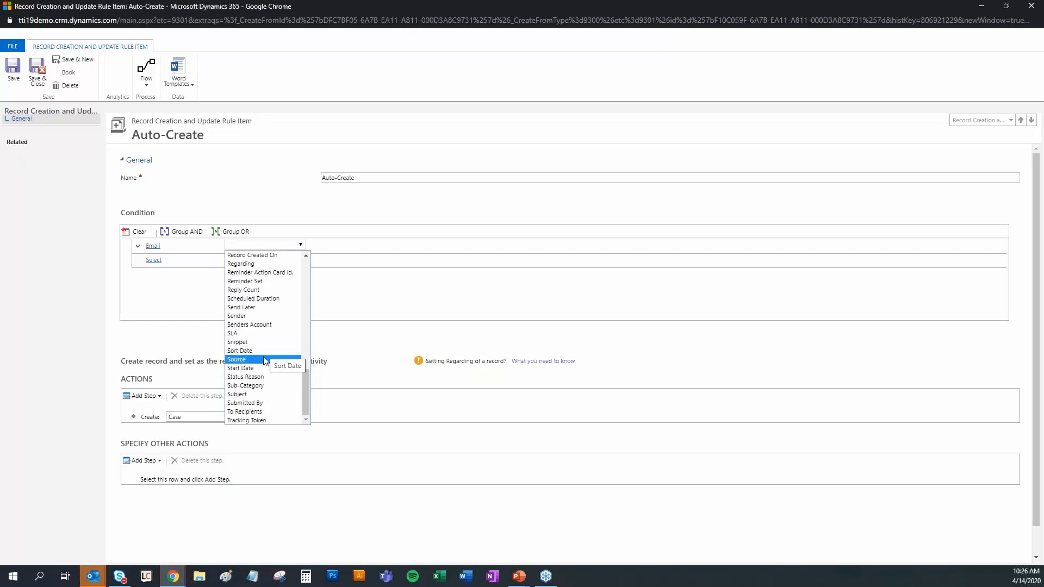
click(256, 394)
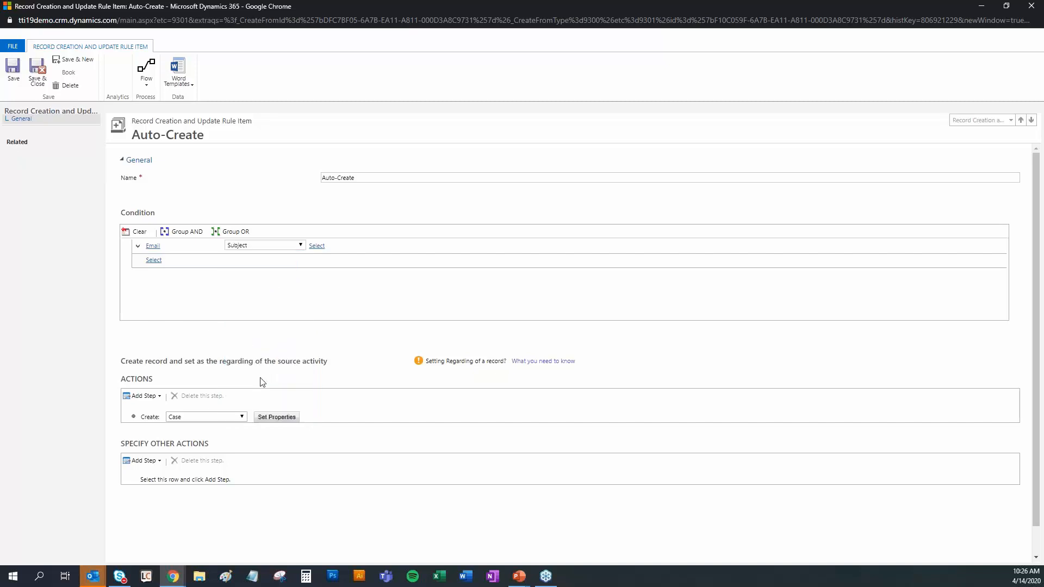
click(319, 247)
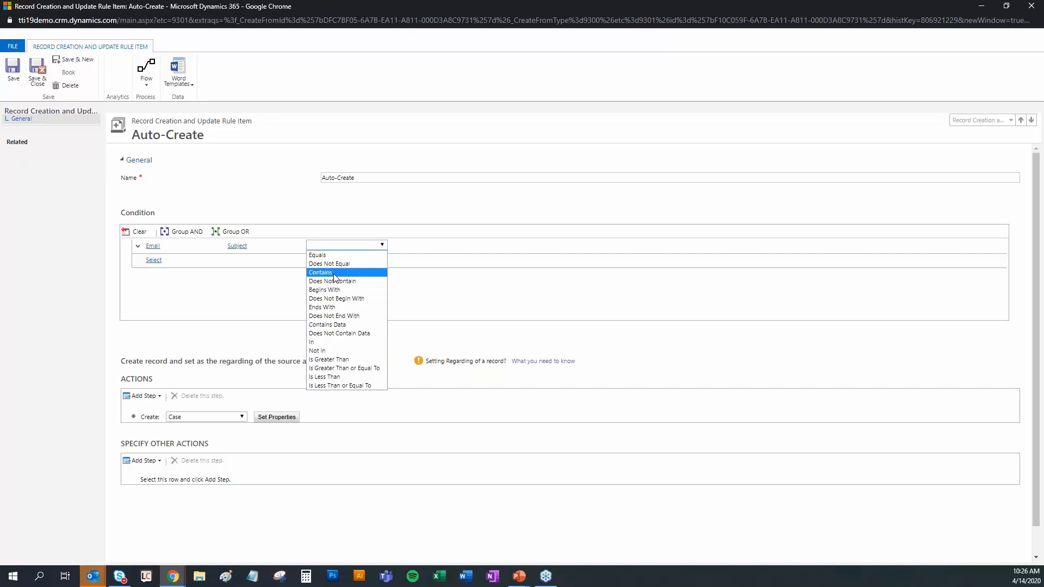
click(334, 276)
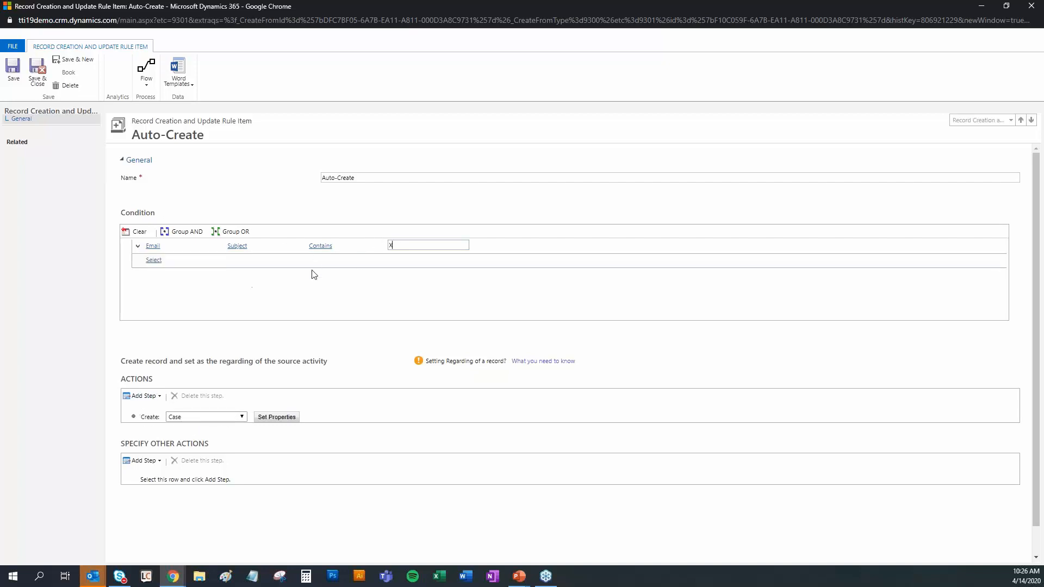
click(1032, 6)
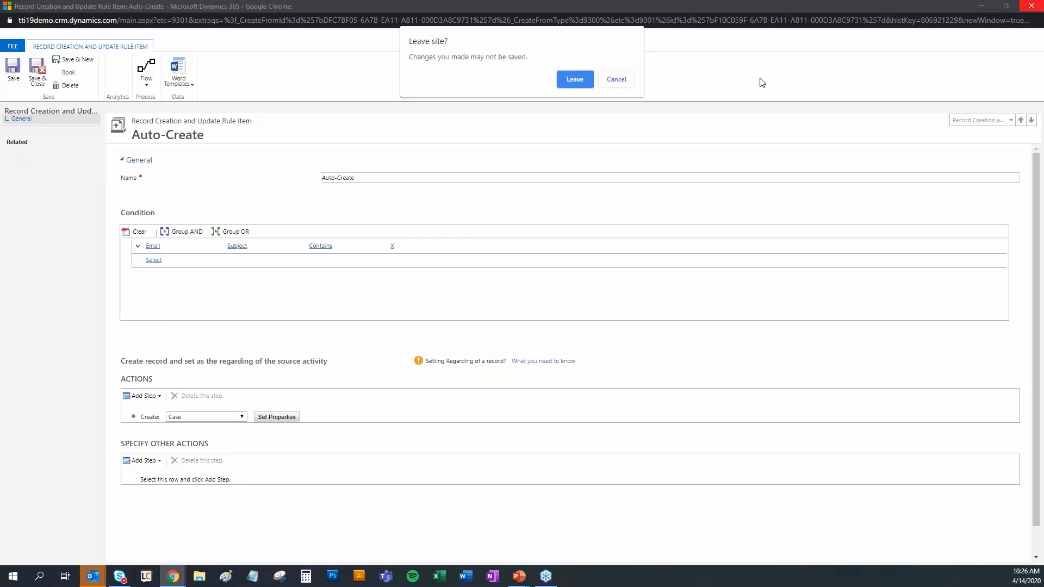
click(577, 82)
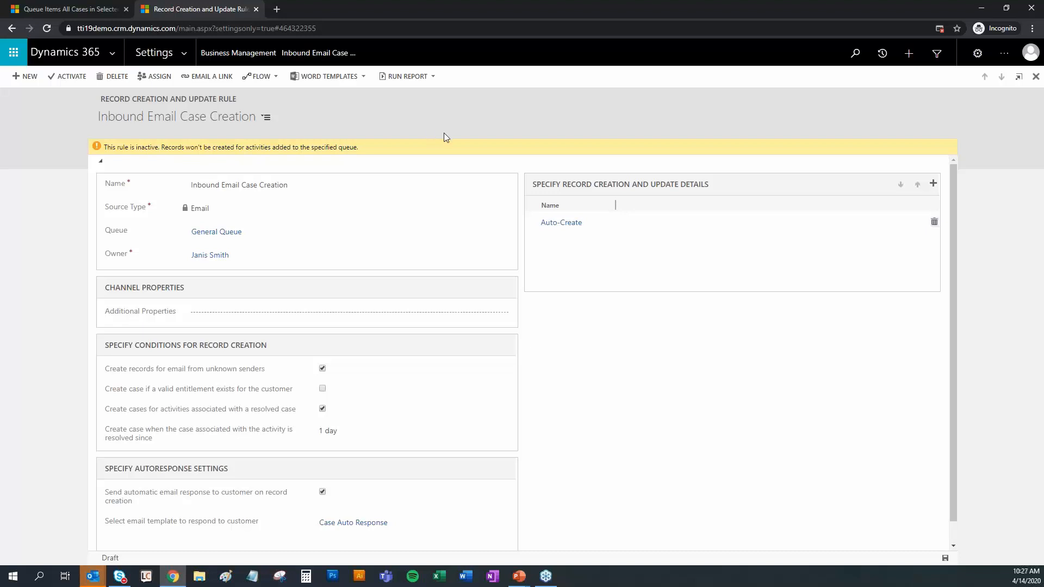
- Leave the email rule and open the Case Routing Rule Set from the routing rule sets in the Service Management settings
click(12, 28)
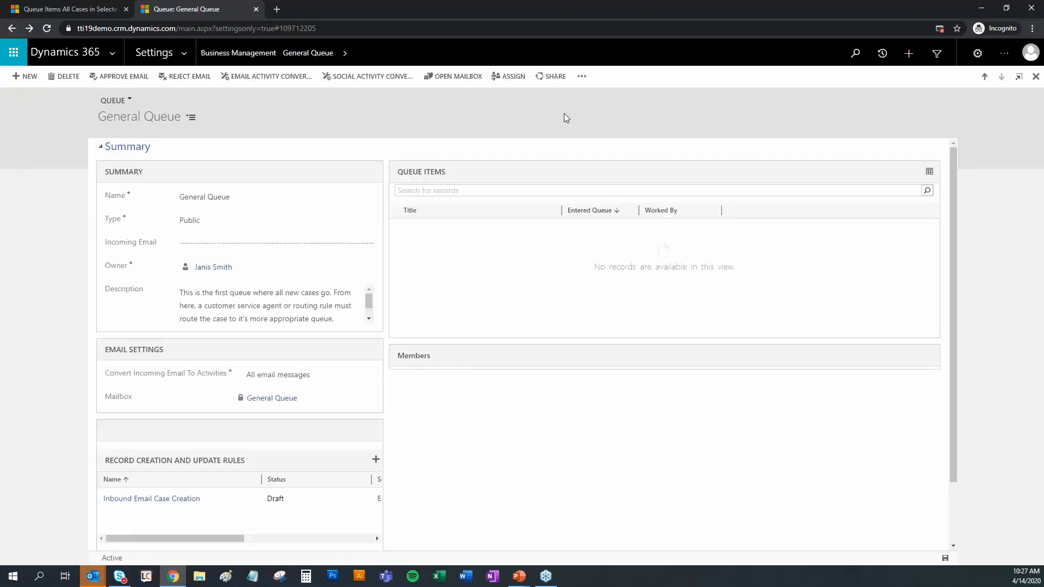
click(977, 56)
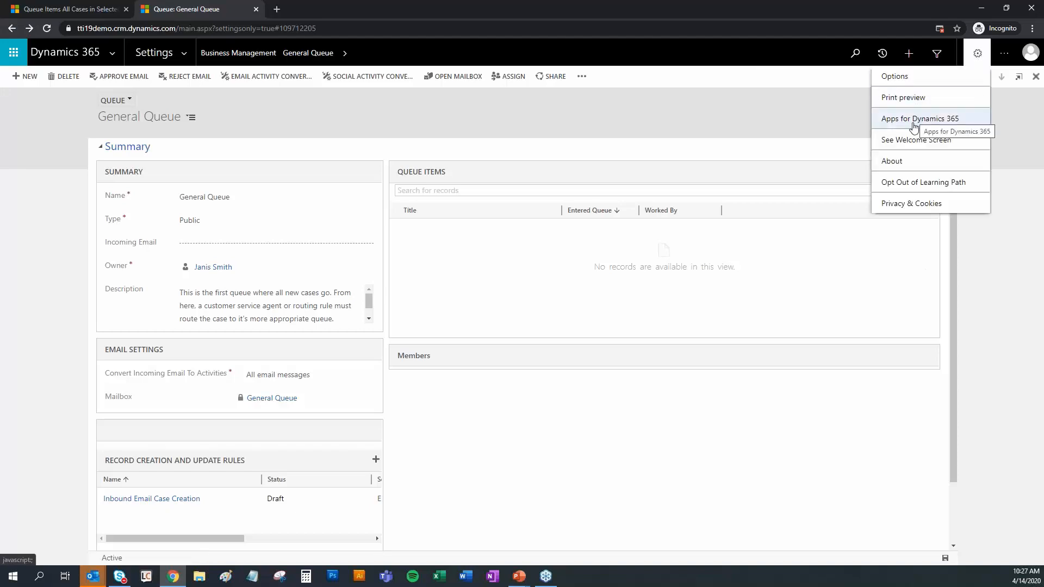
click(185, 53)
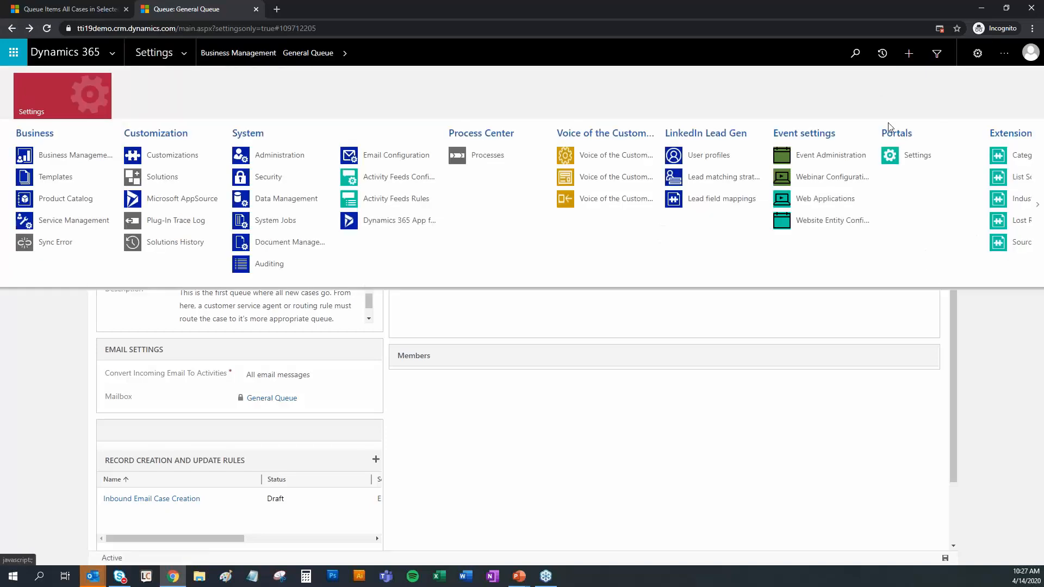
click(185, 55)
click(81, 221)
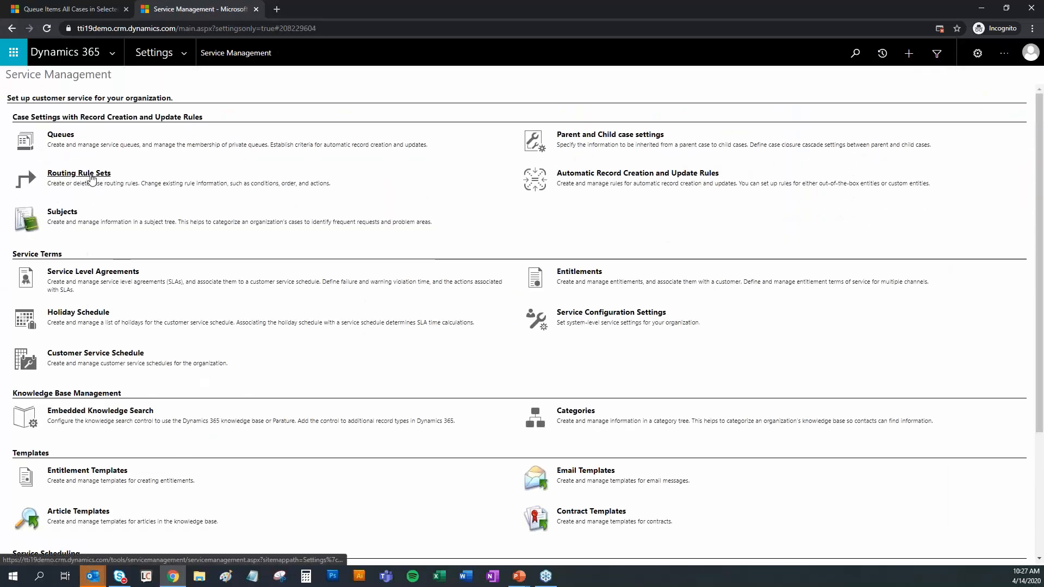
click(92, 177)
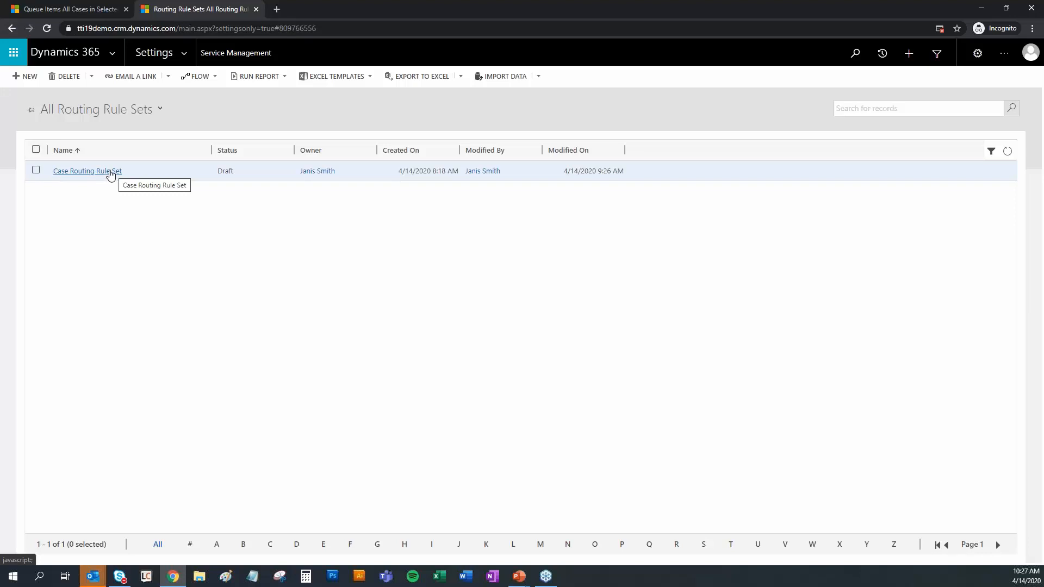
click(111, 175)
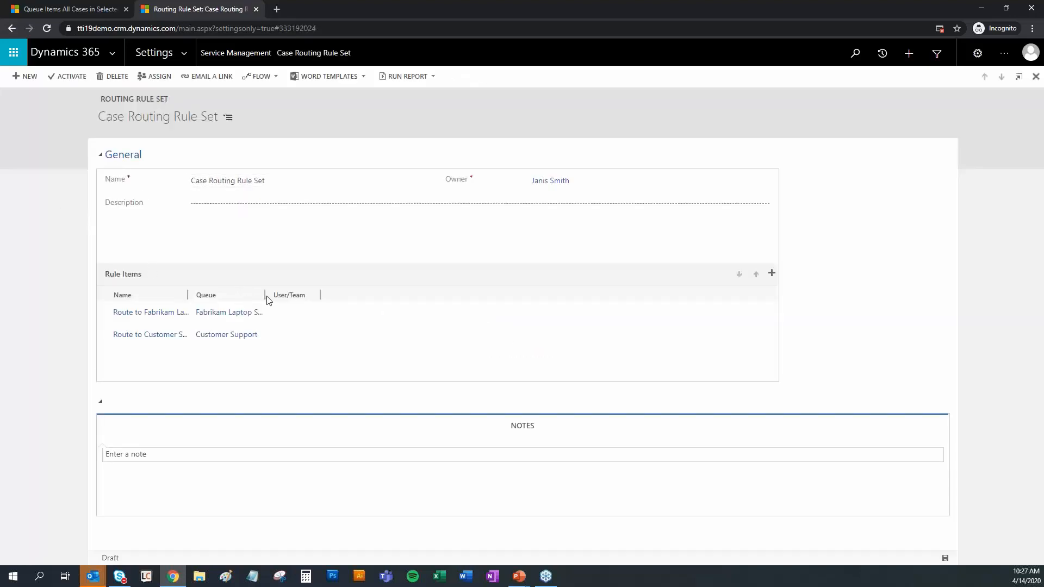
- Widen the Queue and Name columns of the rule items list so the full names can be read
drag(265, 294, 325, 295)
drag(187, 294, 298, 294)
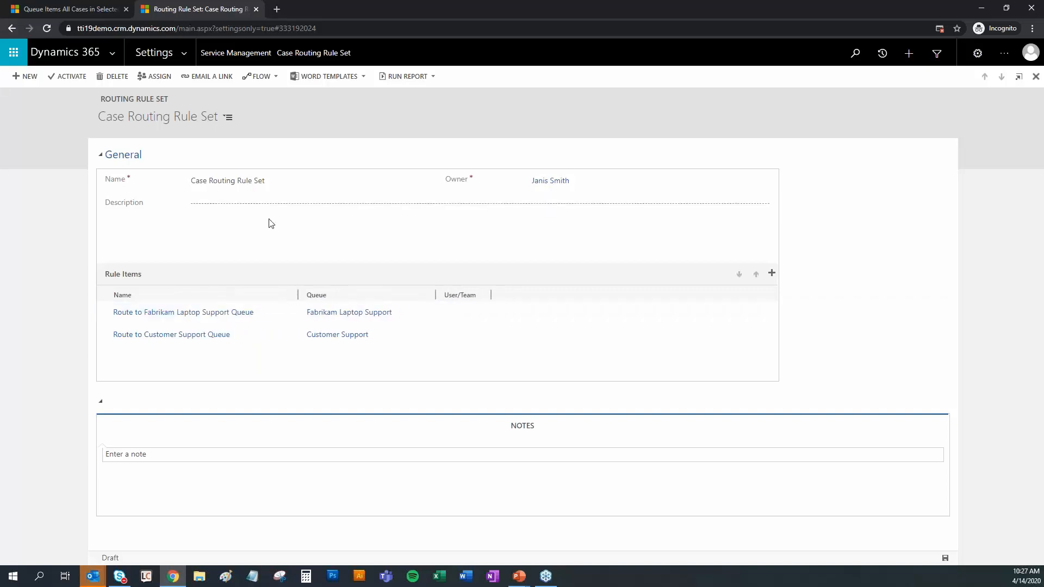
click(204, 207)
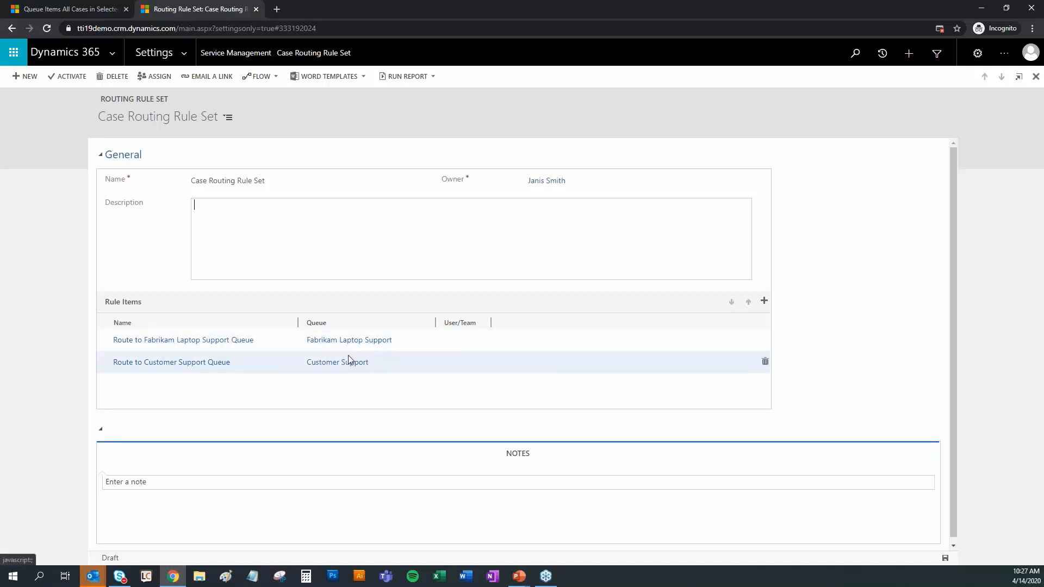
- Open the Route to Fabrikam Laptop Support Queue rule item and review its description and If Conditions
click(187, 346)
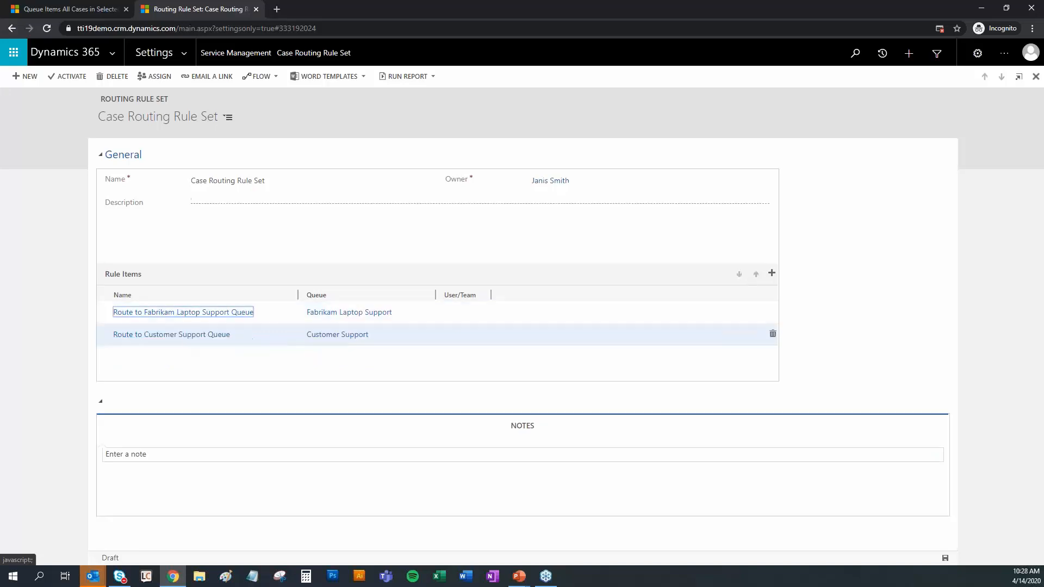
click(197, 317)
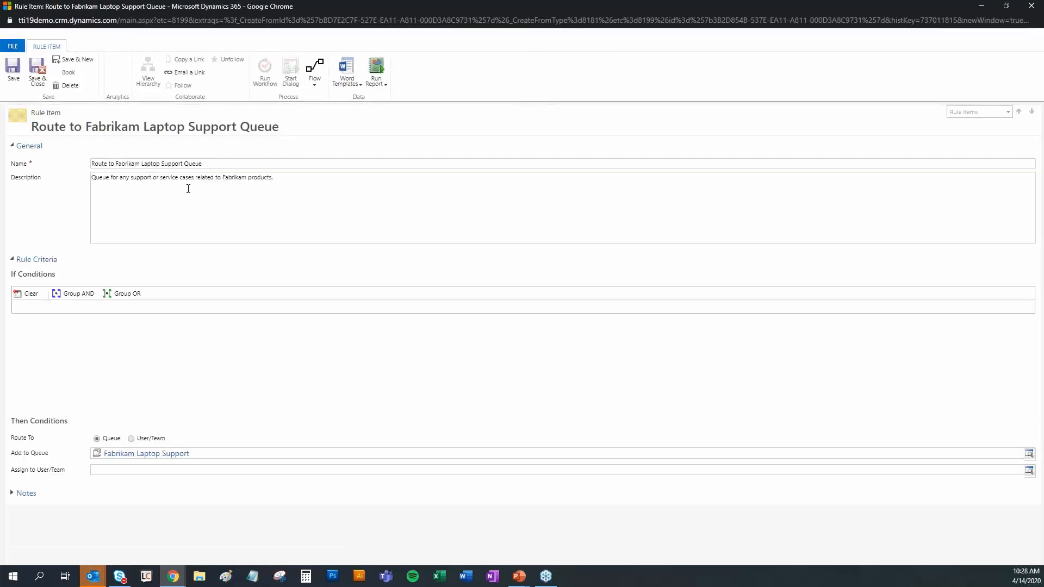
click(194, 177)
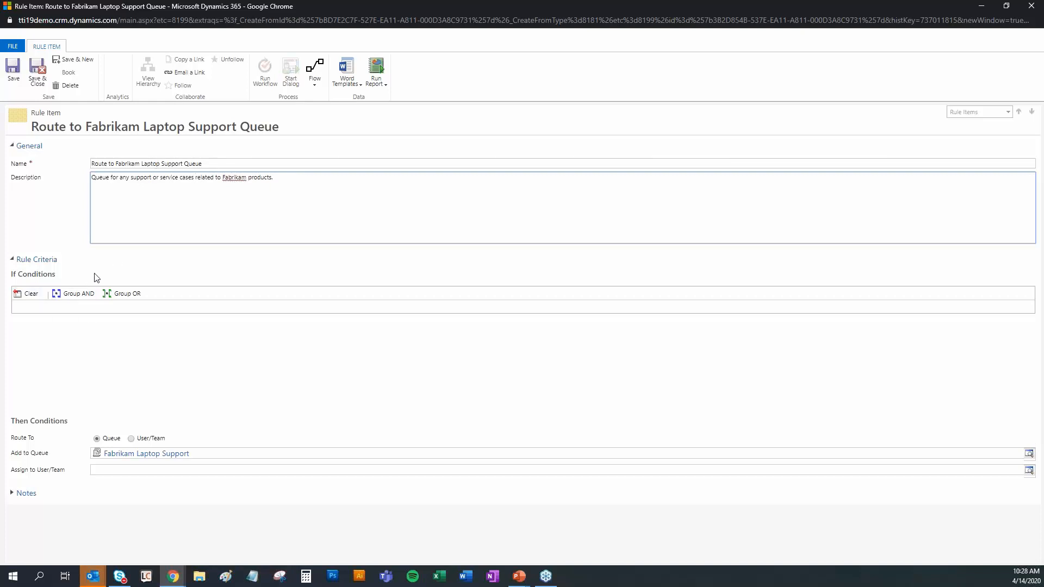
click(233, 188)
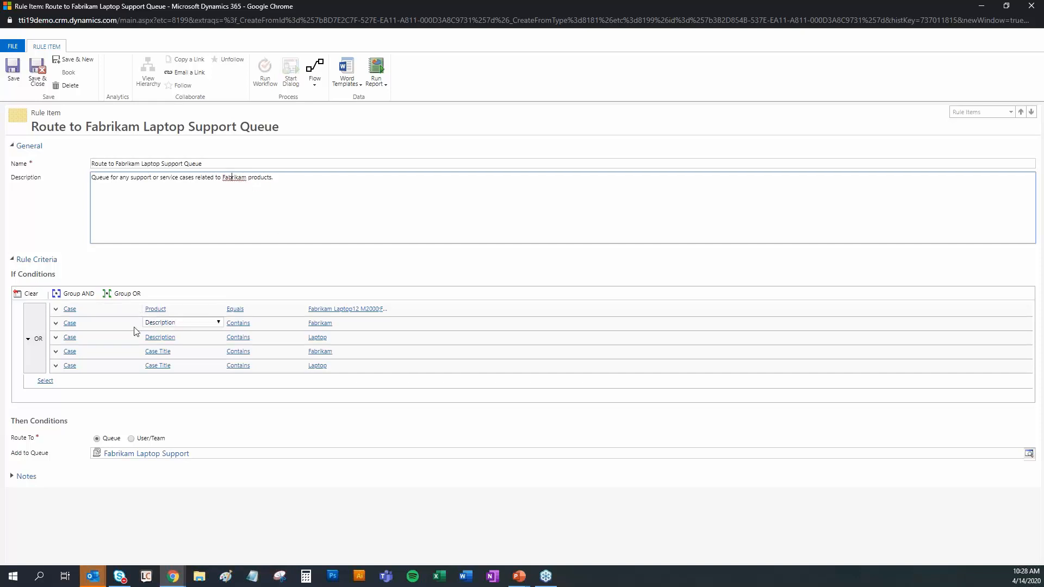
- Examine the products selected in the rule item's Product condition, cancel the lookup, and close the rule item
mouse_move(321, 308)
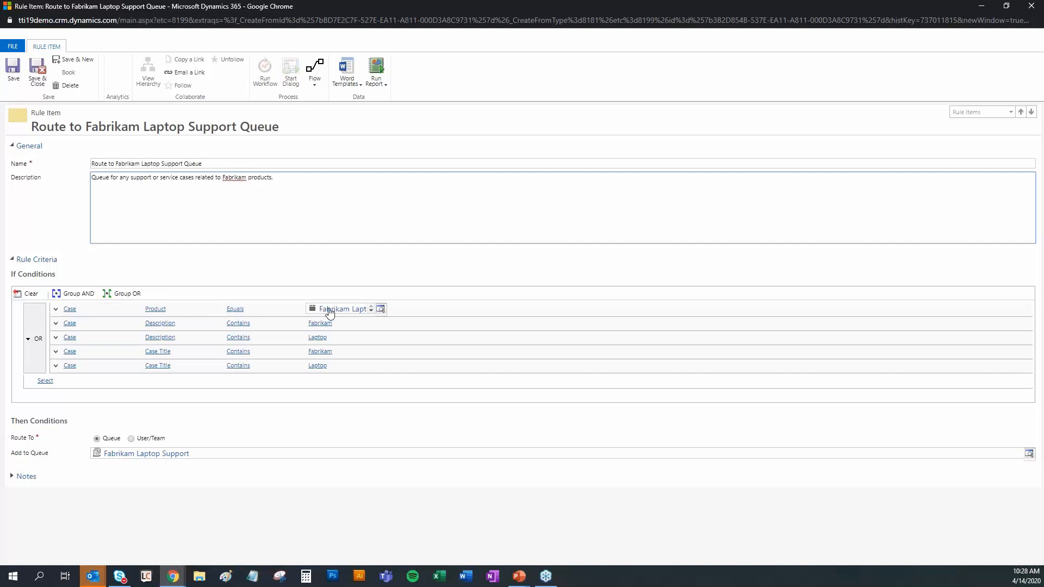
click(381, 309)
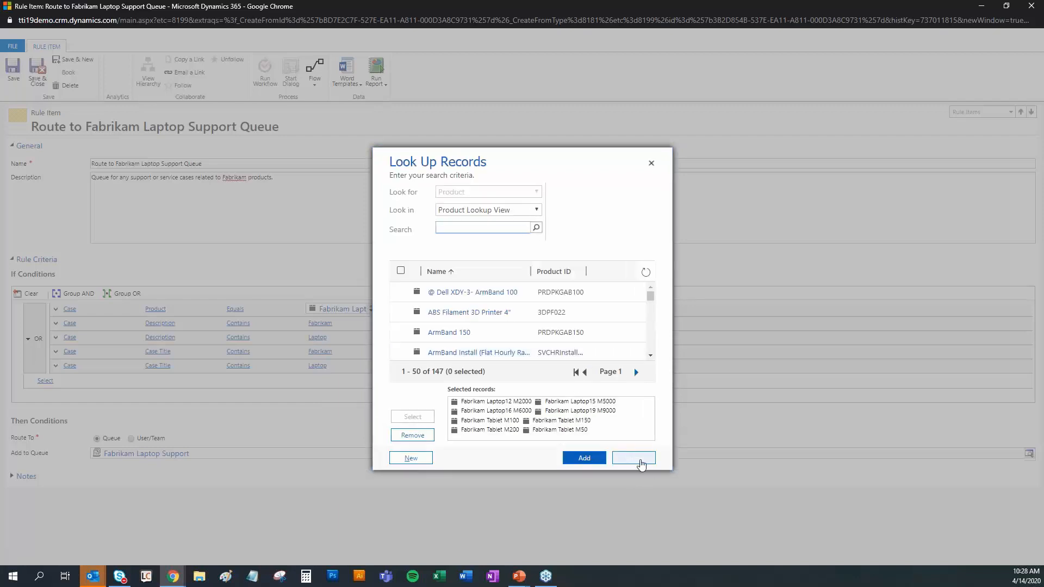
click(636, 458)
mouse_move(264, 339)
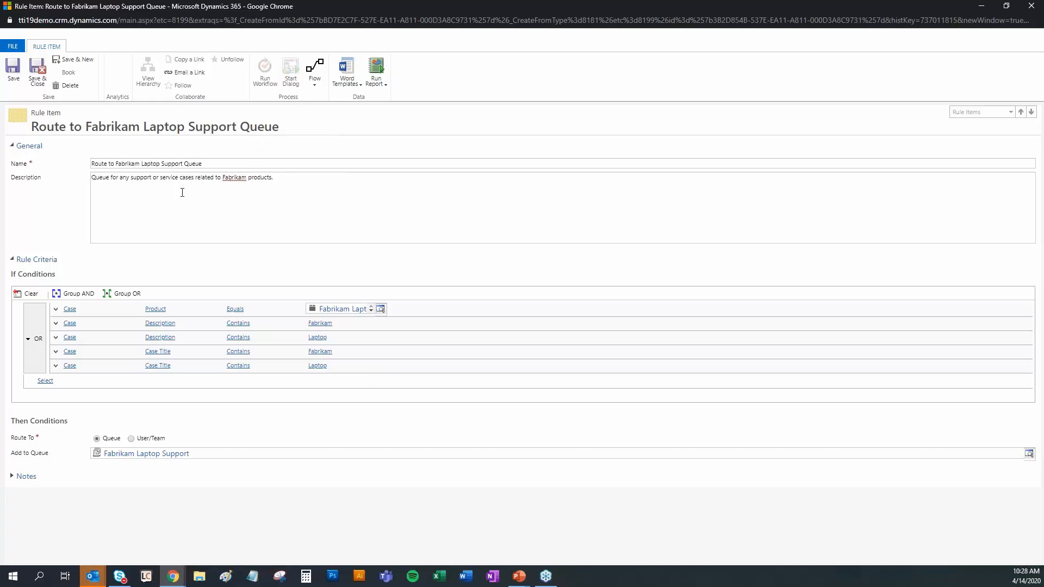
click(188, 175)
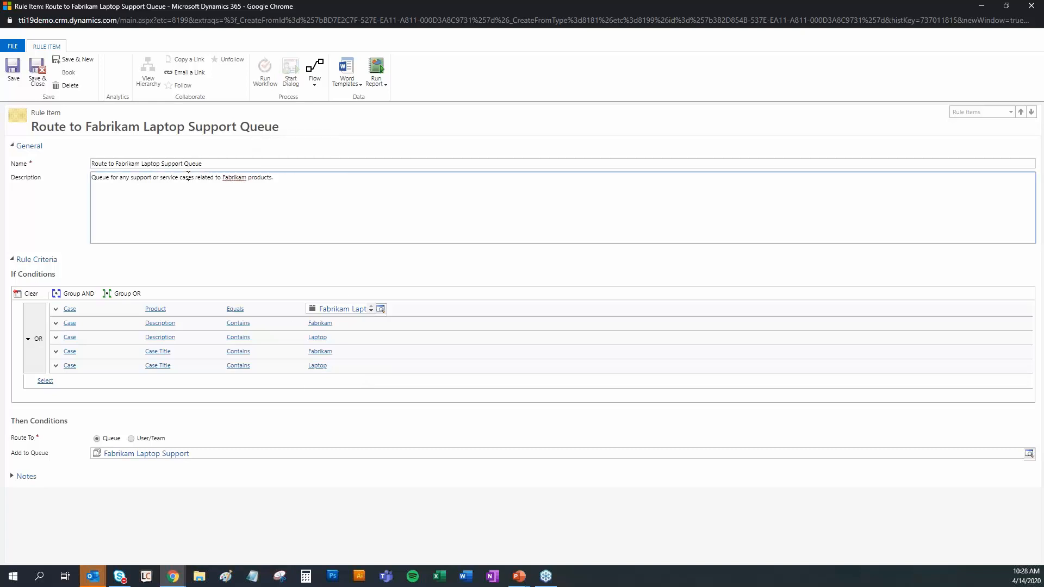
click(1032, 6)
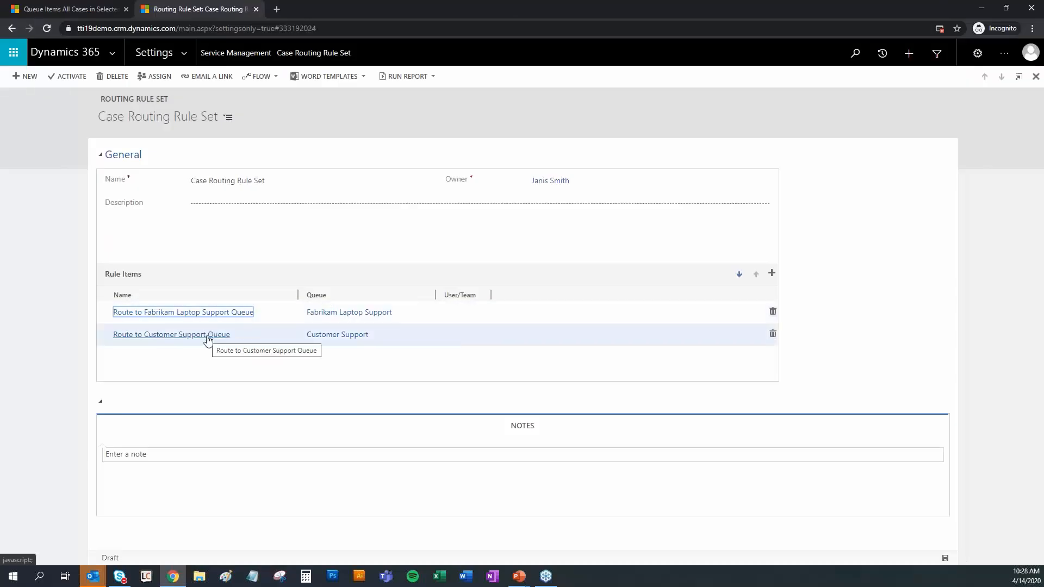
- Open the Route to Customer Support Queue rule item in a maximized window
click(207, 337)
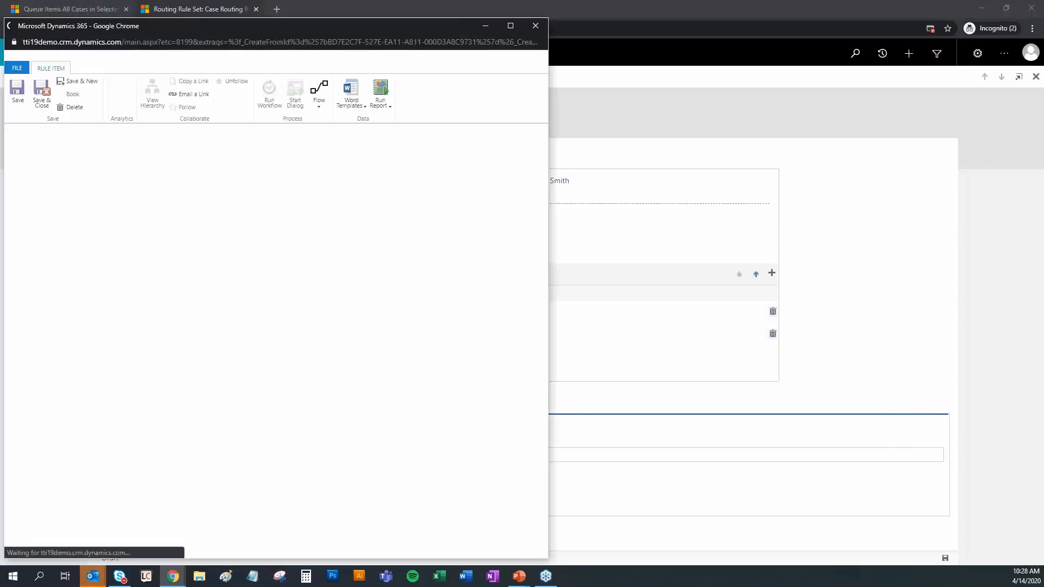
drag(366, 25, 439, 3)
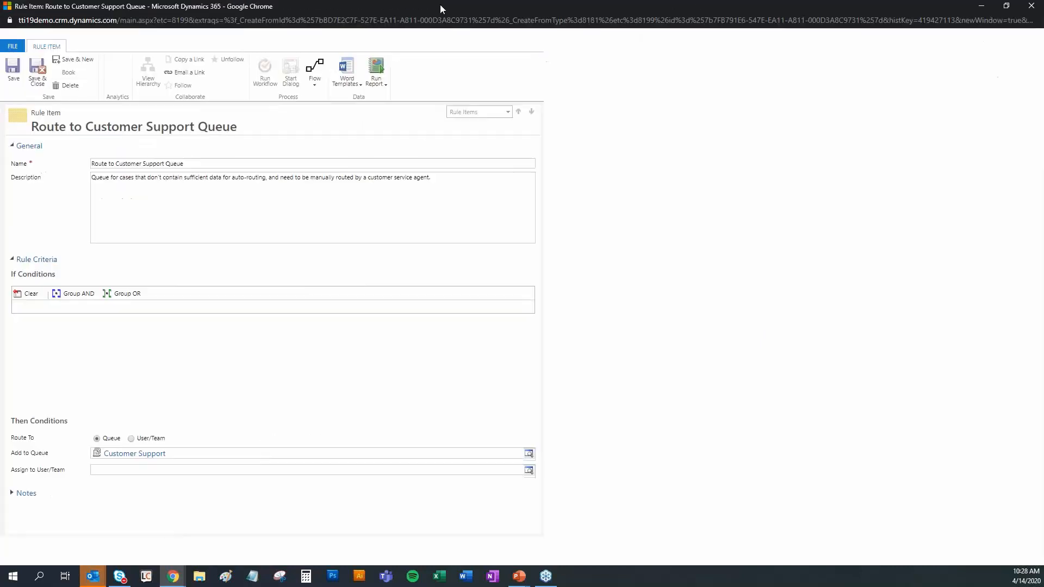
- Review the description and If Conditions of the Route to Customer Support Queue rule item, then close it and the routing rule set
click(261, 208)
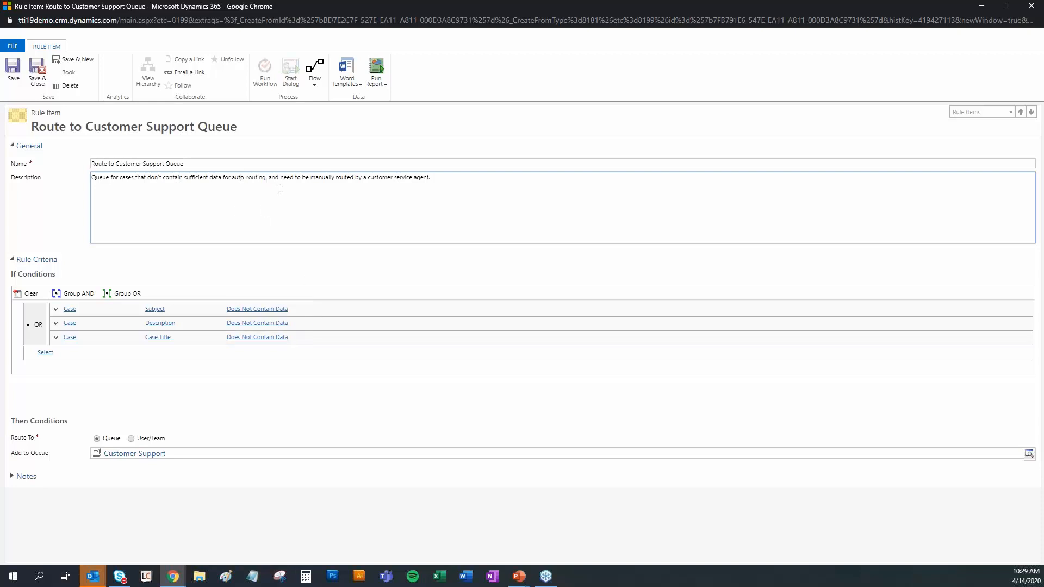
drag(439, 178, 349, 181)
click(1032, 6)
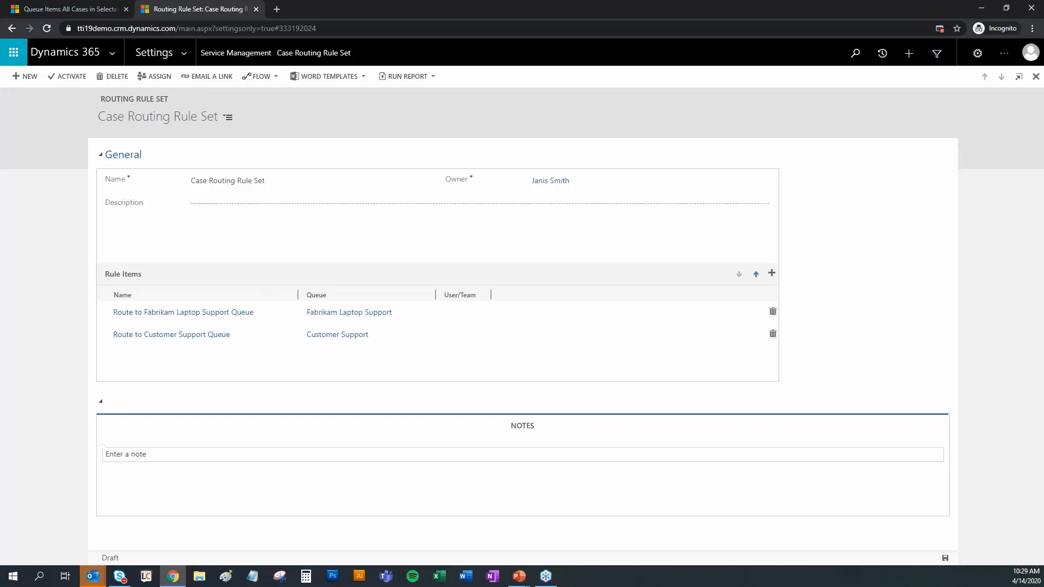
click(256, 10)
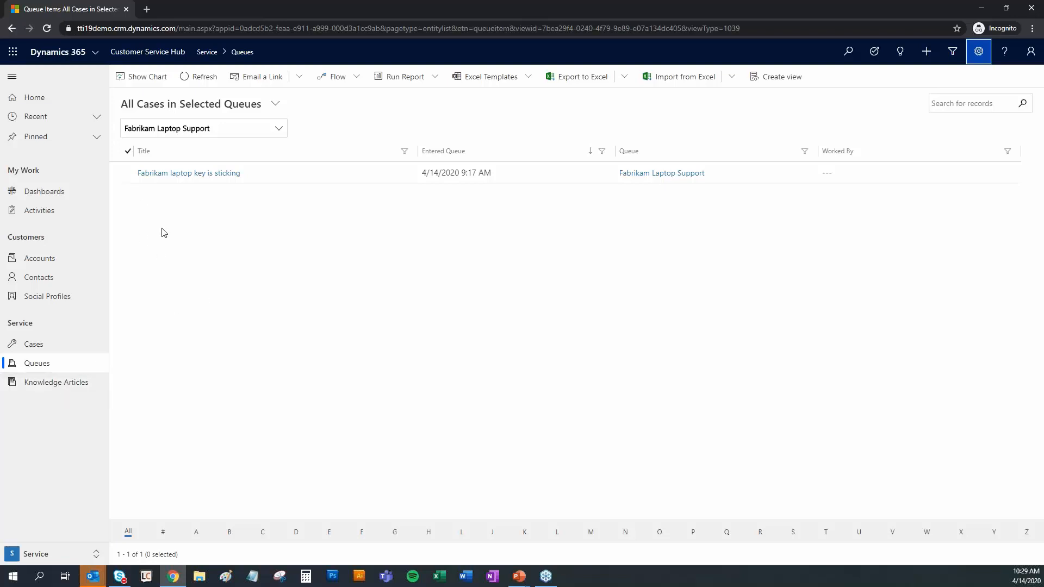
- Open the Resolution for Broken Screen knowledge article and review its troubleshooting content
click(80, 384)
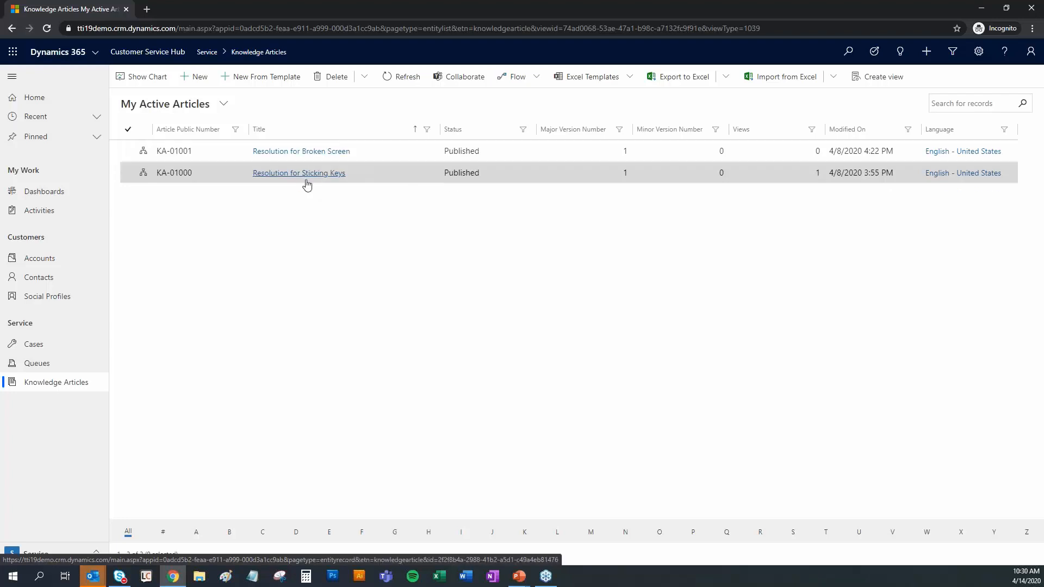
click(300, 153)
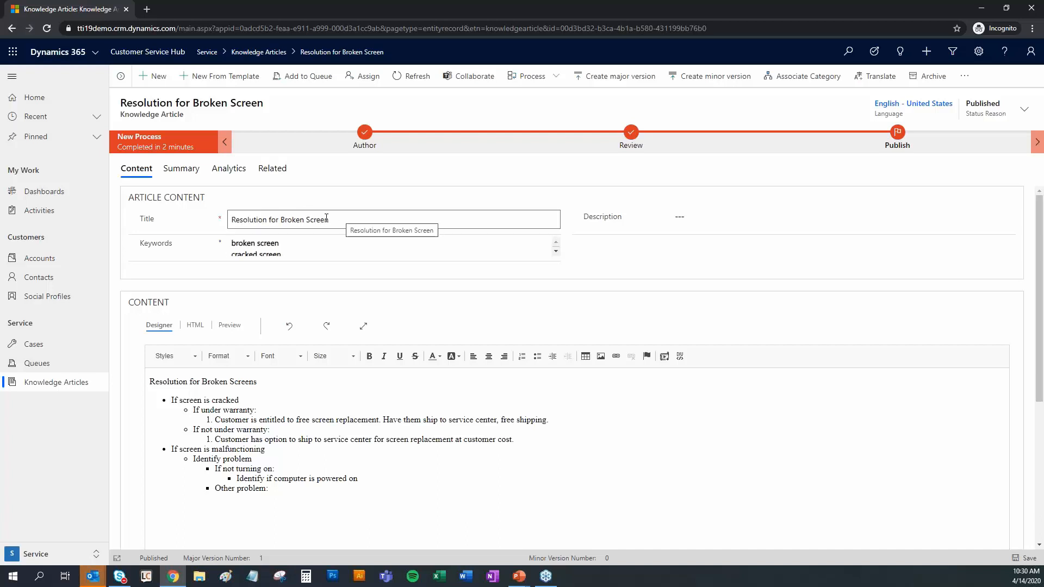
click(231, 382)
click(298, 487)
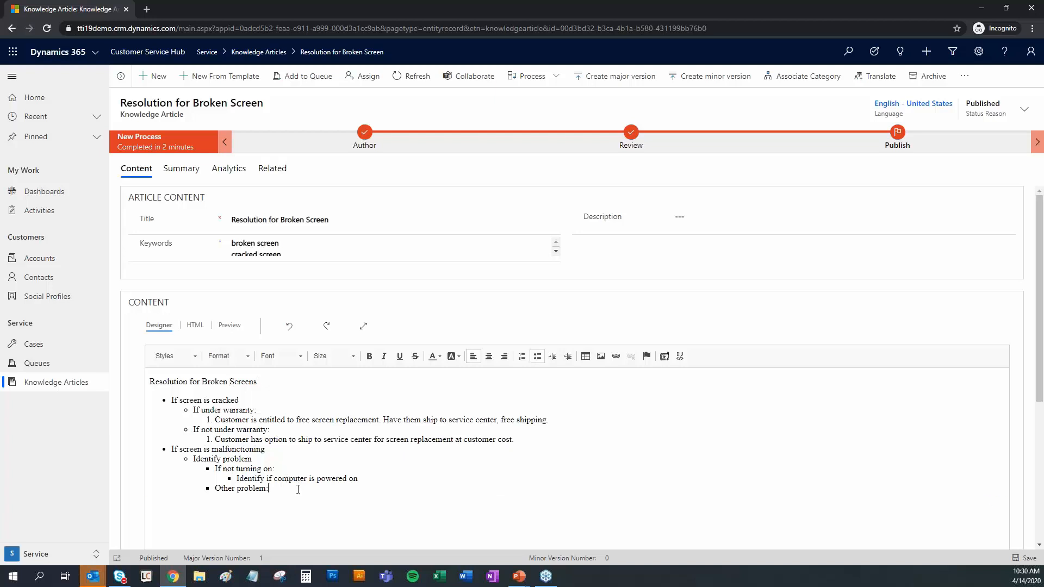
click(371, 482)
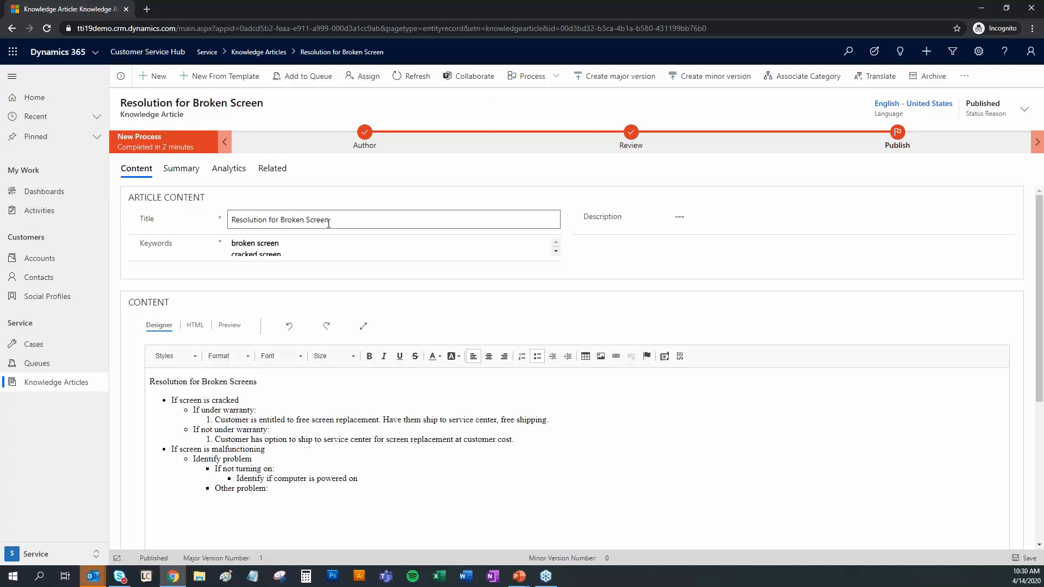
- Examine the full list of keywords set on the Resolution for Broken Screen article
click(291, 245)
scroll(296, 245, down, 3)
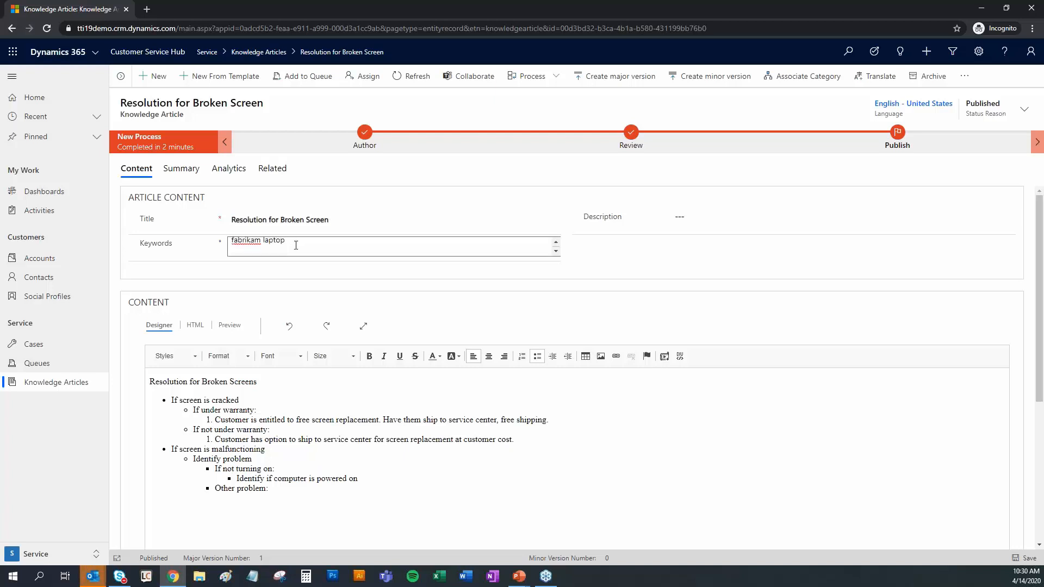
scroll(301, 245, up, 3)
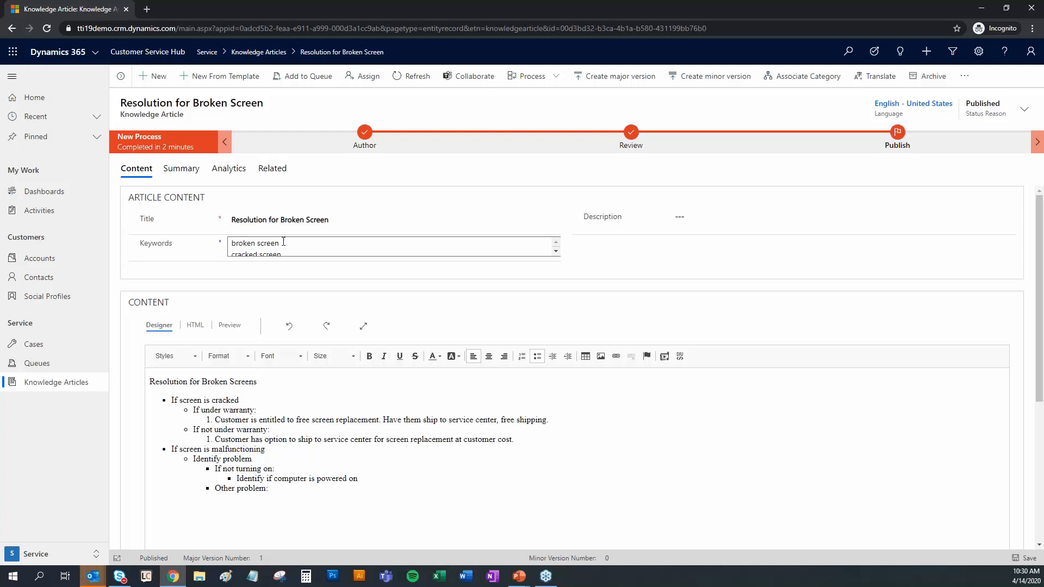
click(556, 252)
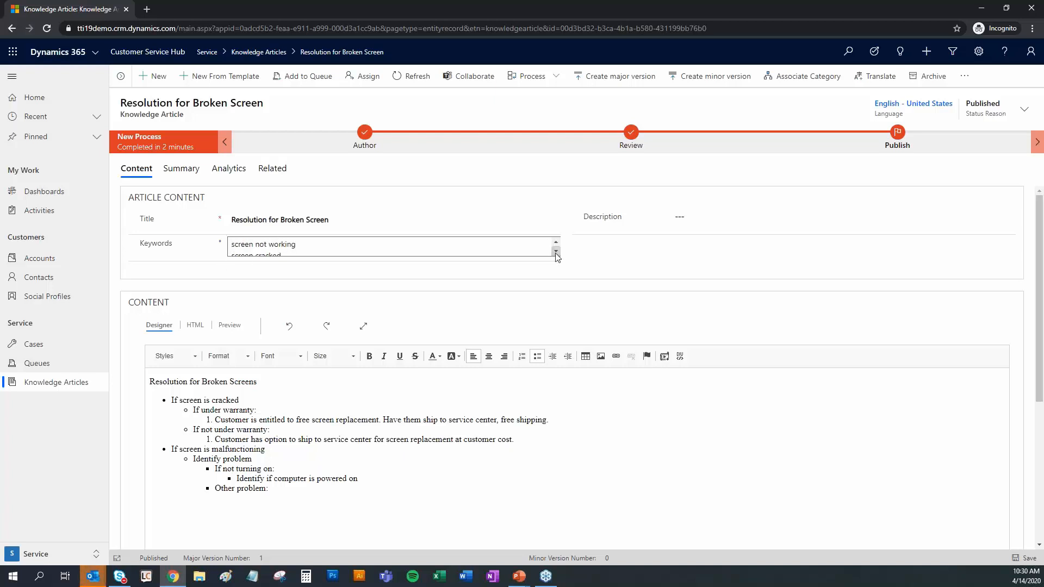
scroll(557, 246, up, 2)
click(556, 251)
click(556, 252)
click(556, 252)
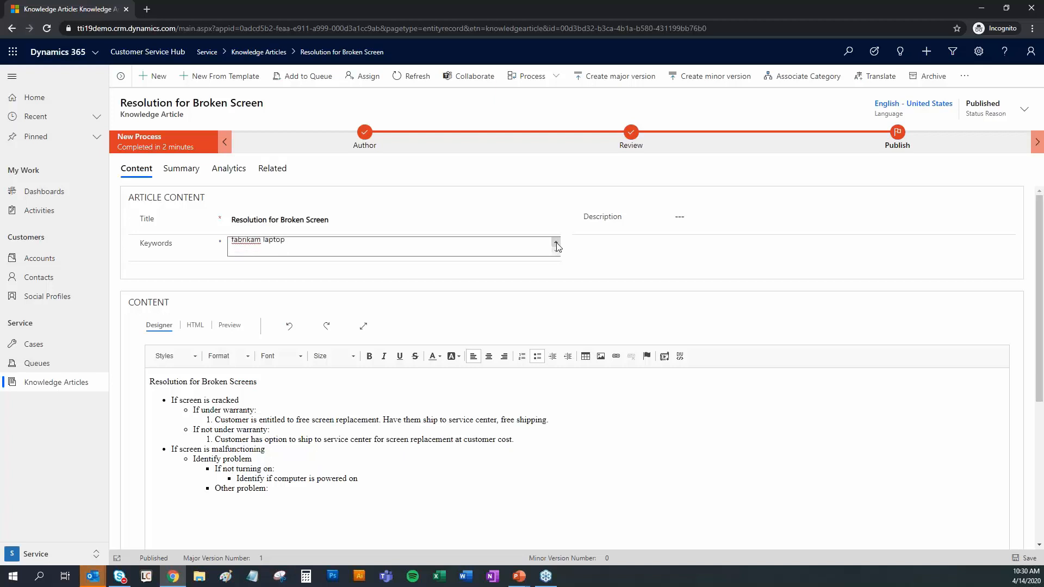
click(556, 243)
click(556, 244)
click(556, 244)
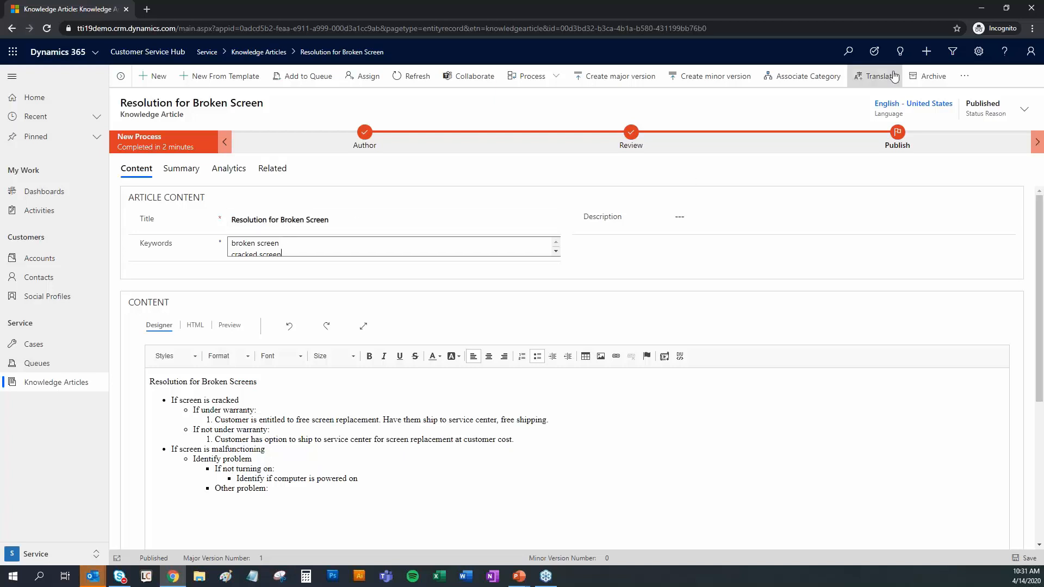
- Inspect the Relate Article dialog, close it without associating anything, and review the article's remaining actions
click(965, 76)
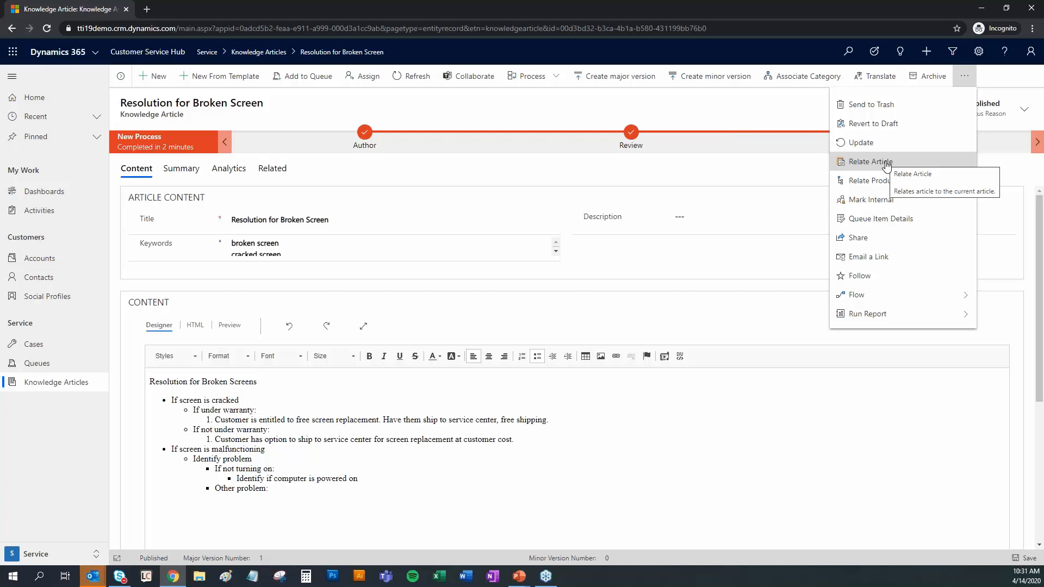
click(887, 163)
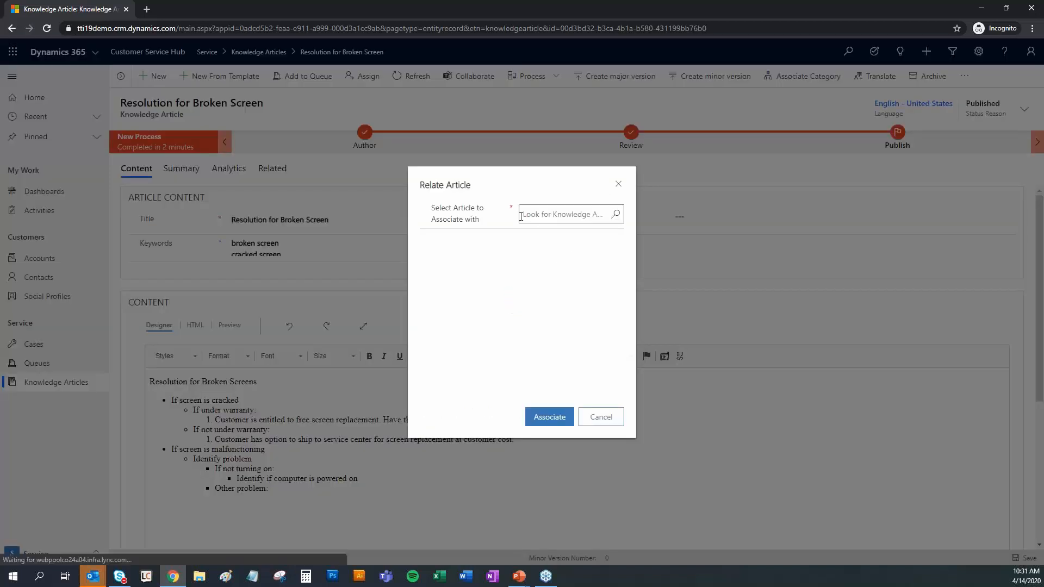
click(521, 216)
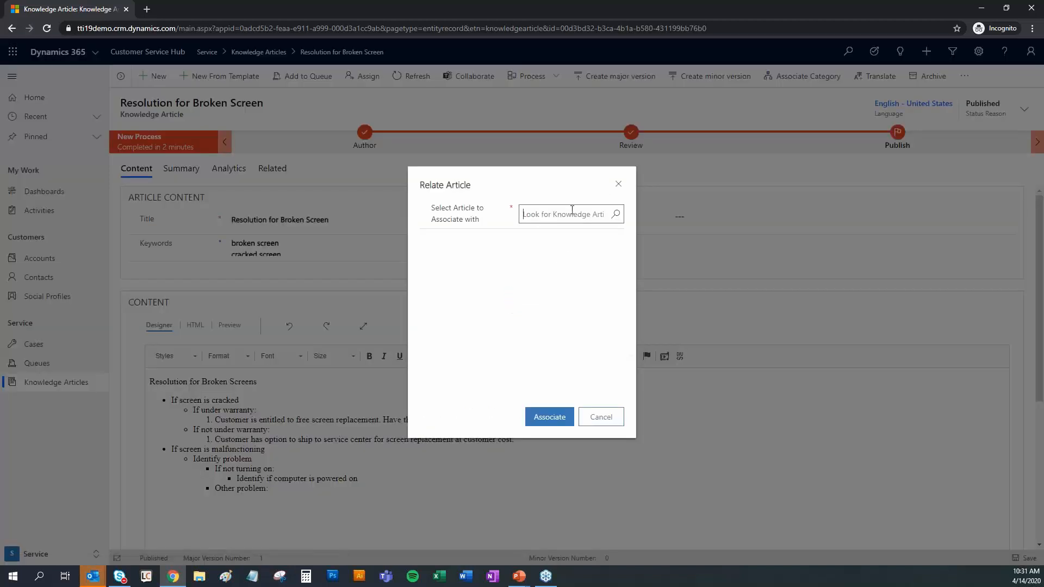
click(622, 184)
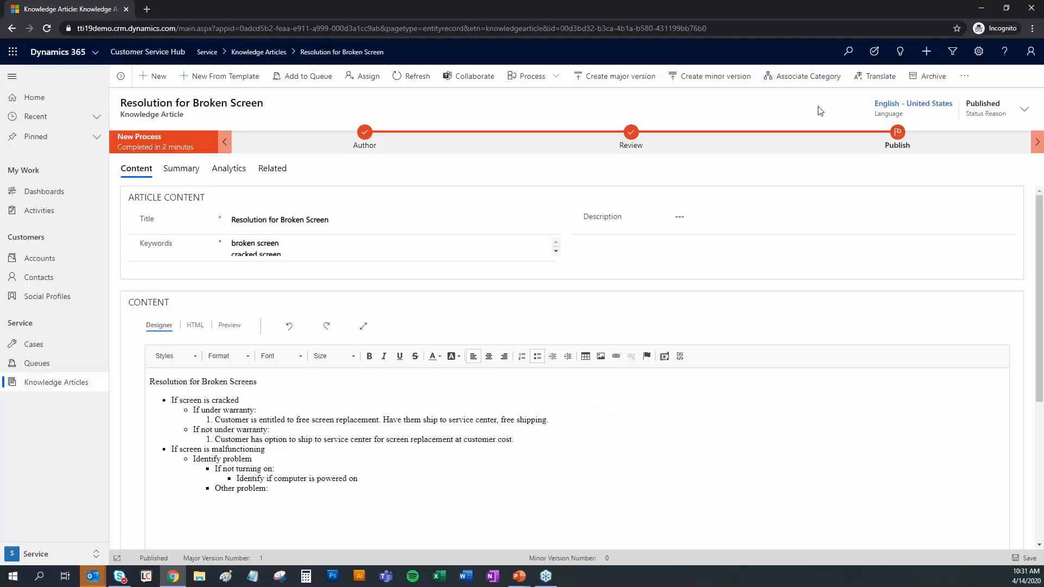
click(965, 76)
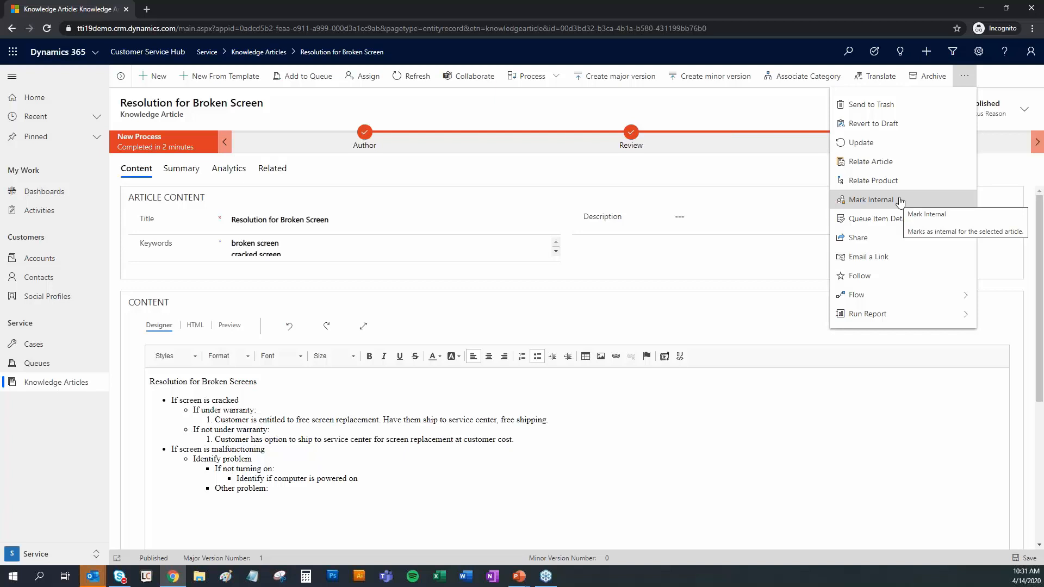
click(740, 130)
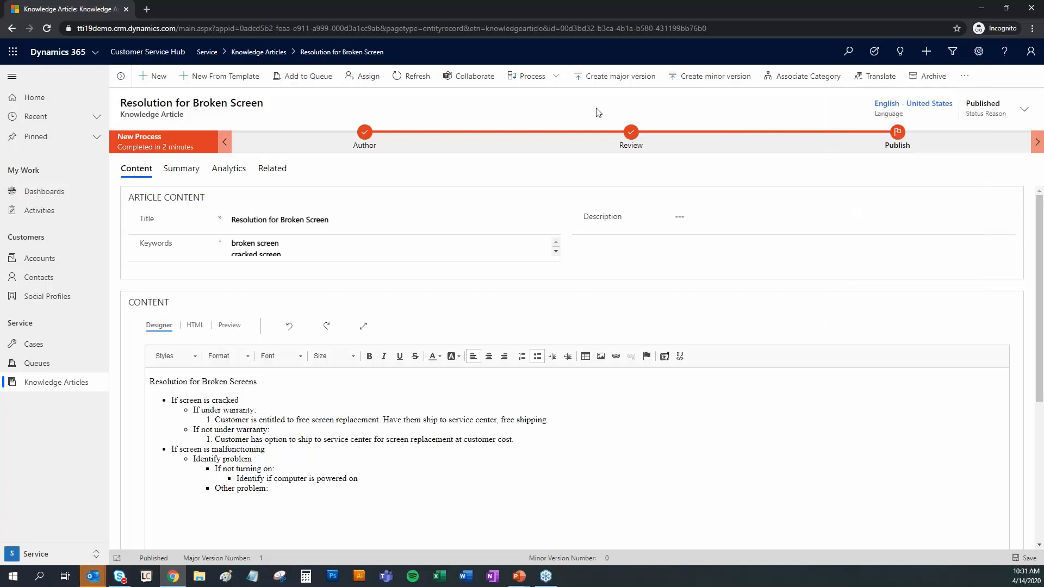
- Relate the product Fabrikam Laptop12 M2000 to the article and close the remaining Relate Product dialog
click(973, 82)
click(885, 183)
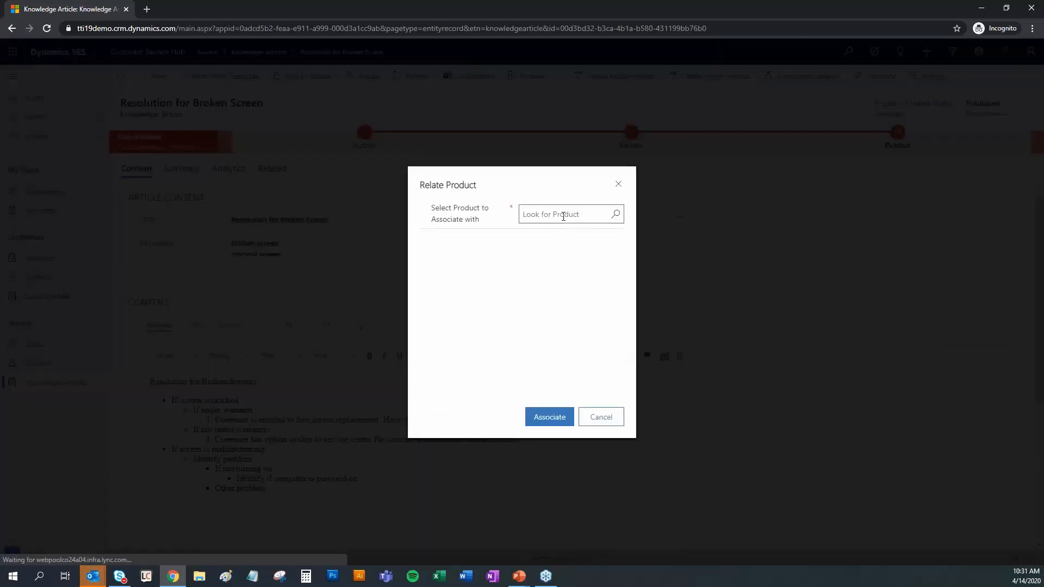
click(563, 215)
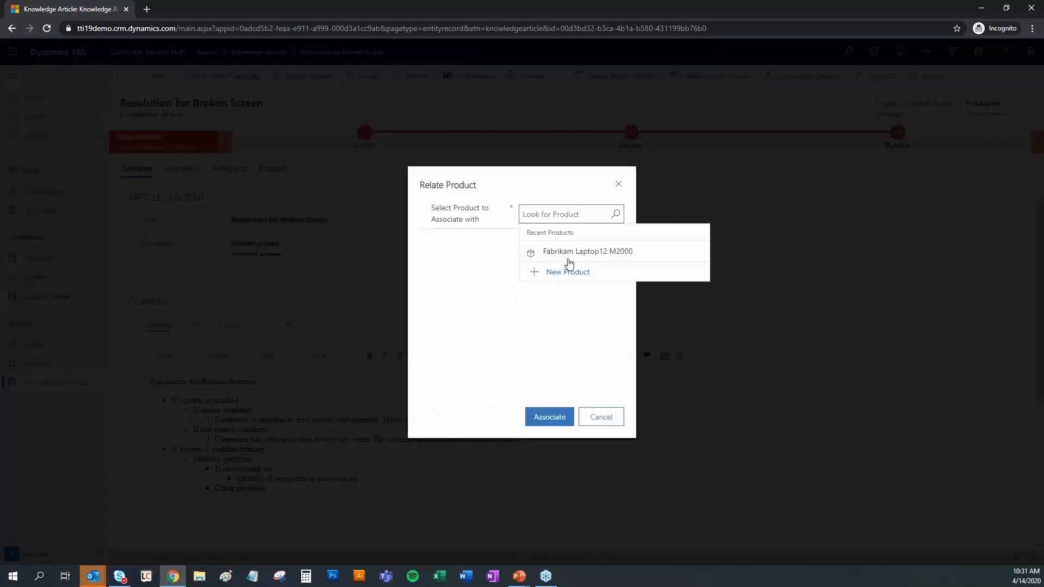
click(568, 256)
click(547, 418)
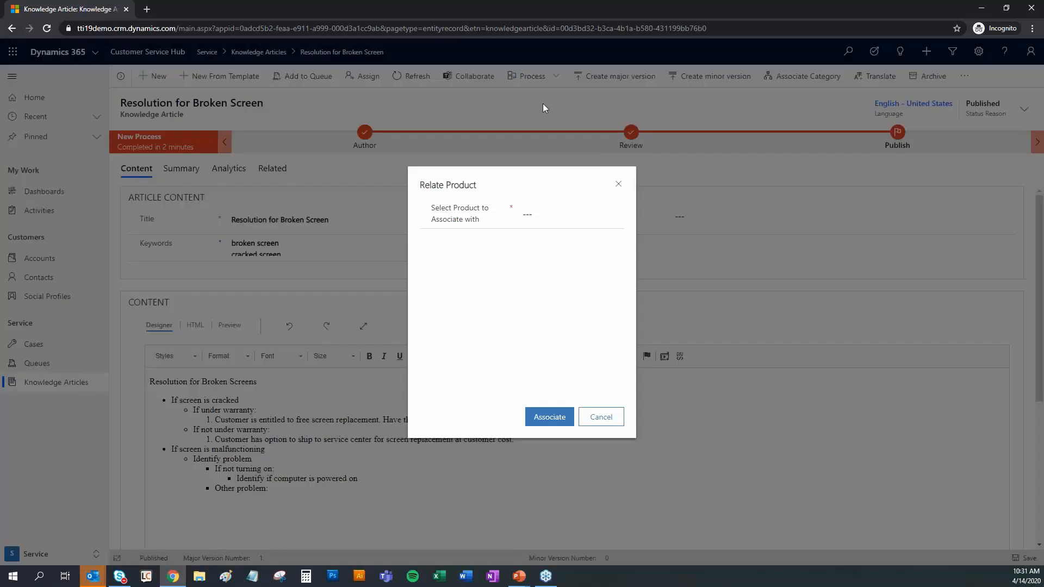
click(564, 422)
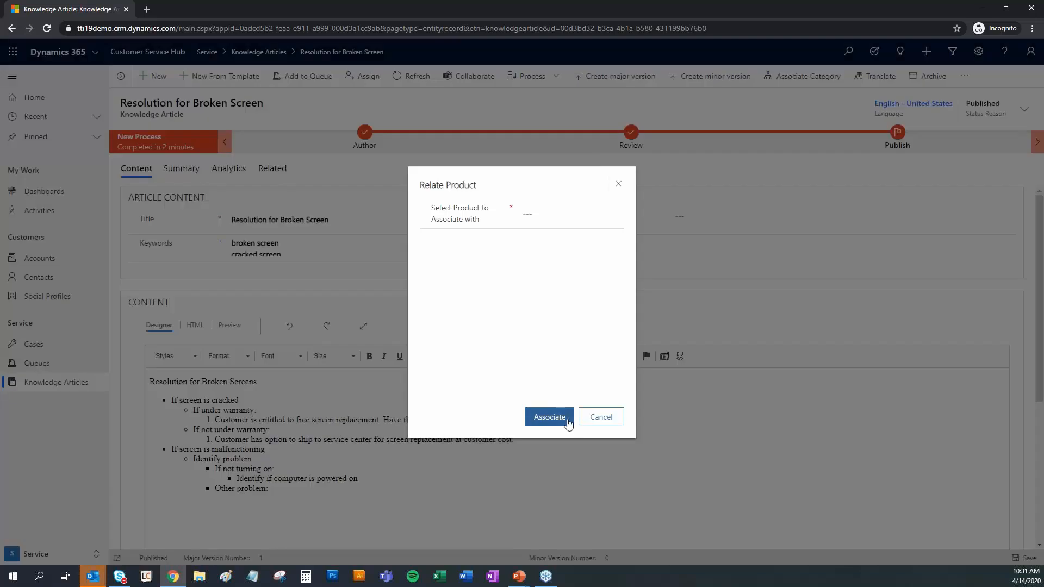
click(652, 335)
click(608, 419)
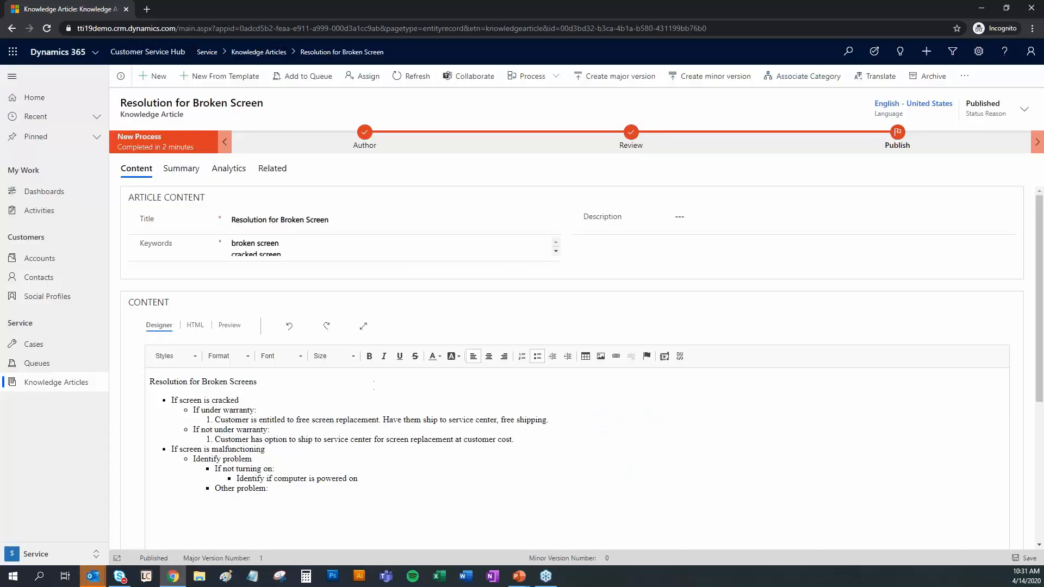
- Review the details of the Author, Review and Publish stages in the article's business process, then close the stage details
click(460, 252)
click(364, 146)
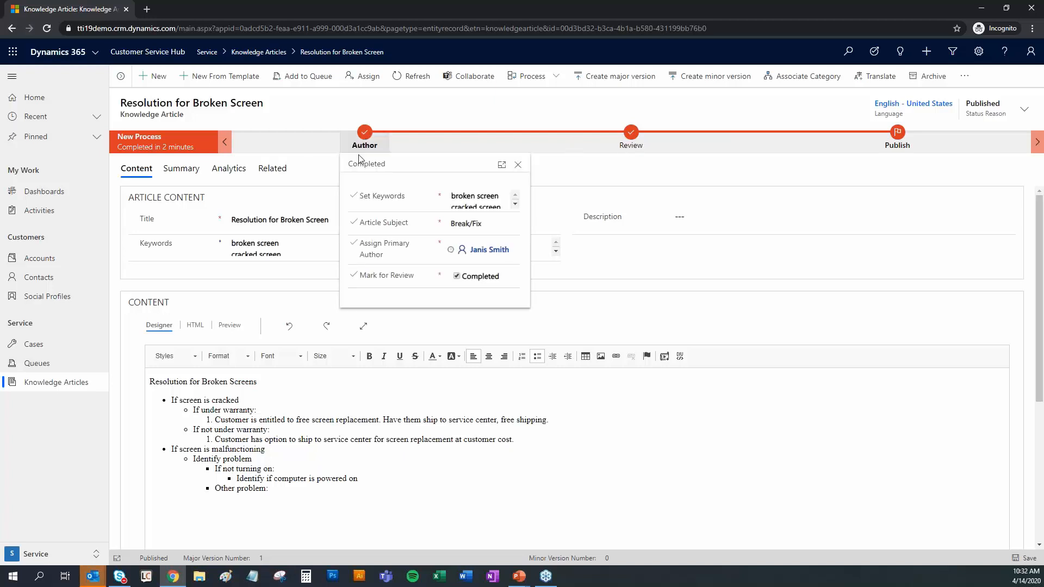
double_click(367, 152)
click(368, 151)
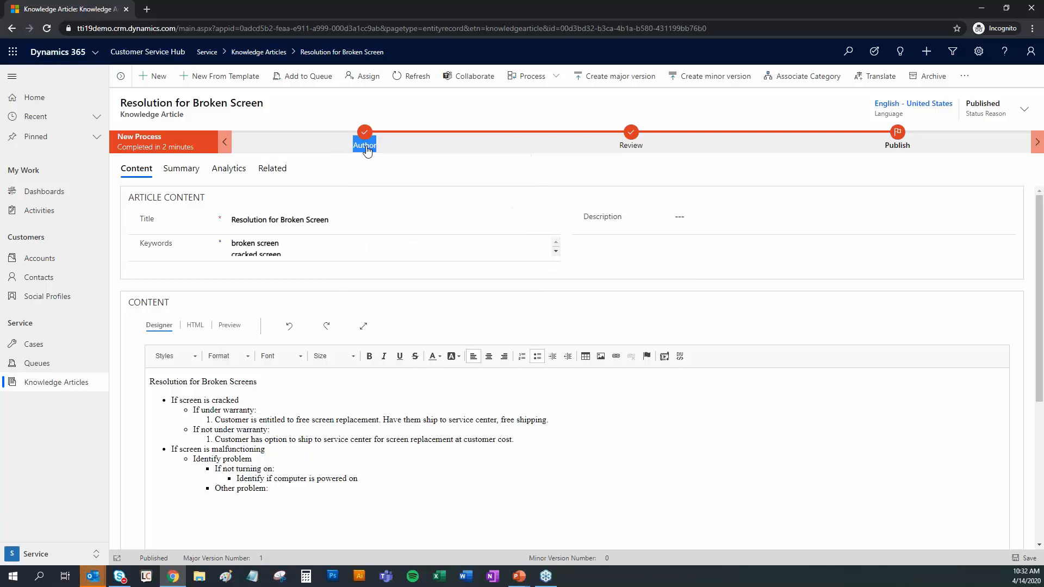
click(368, 152)
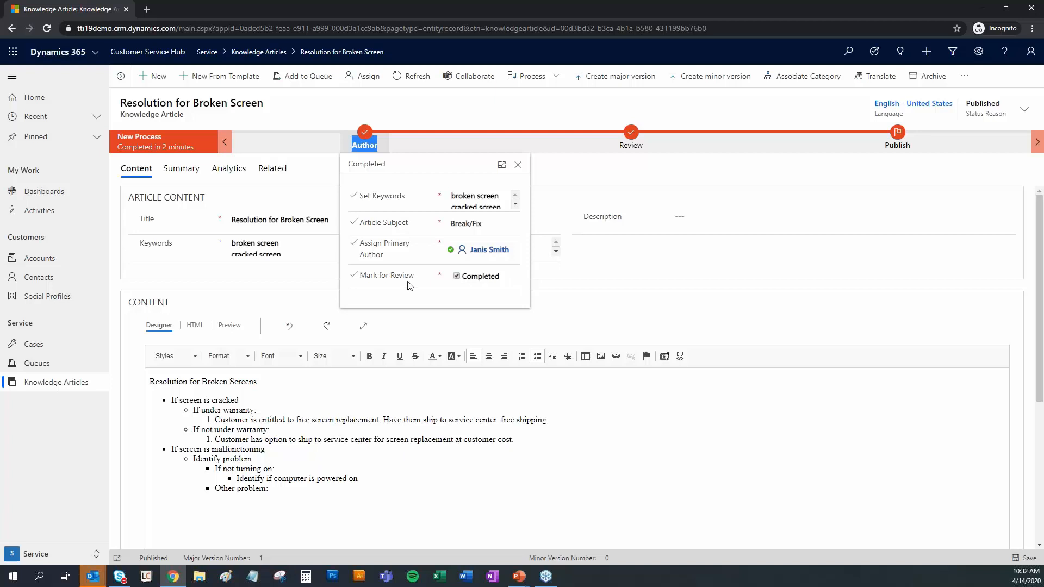
click(632, 146)
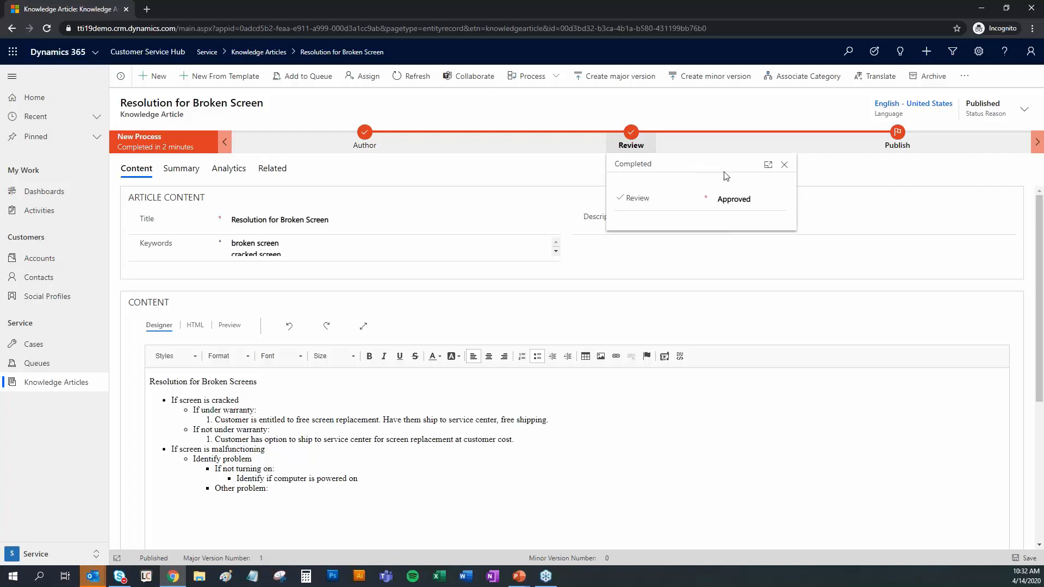
click(897, 145)
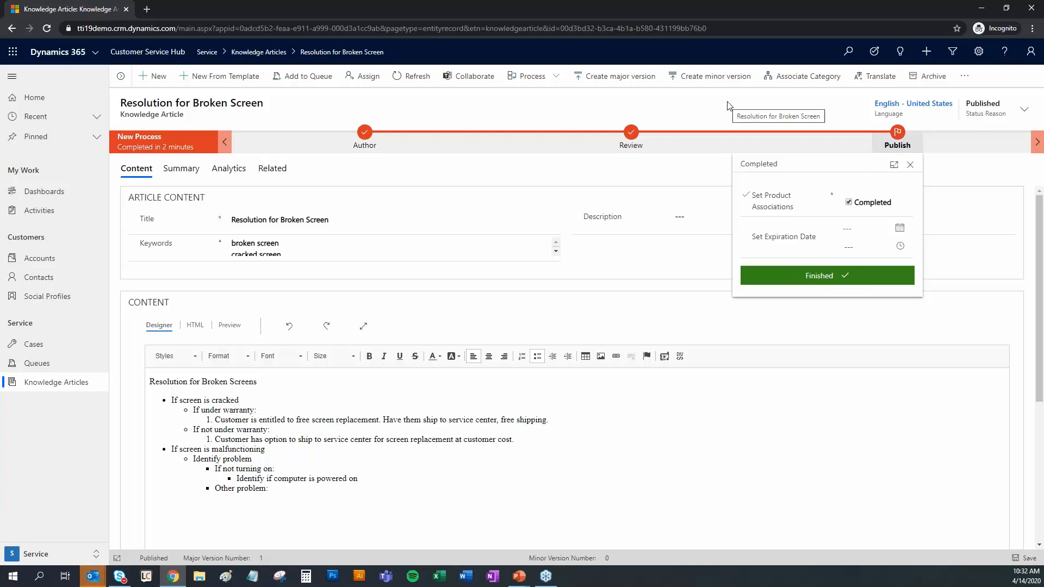
click(742, 111)
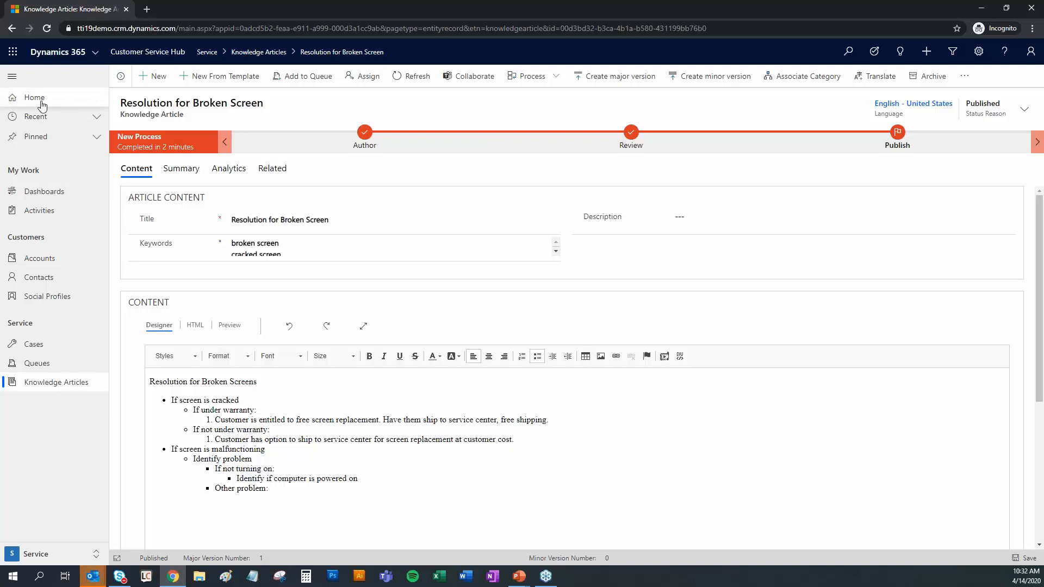
- Go to the dashboards and start a new dashboard with the 3-Column Regular Dashboard layout
click(37, 191)
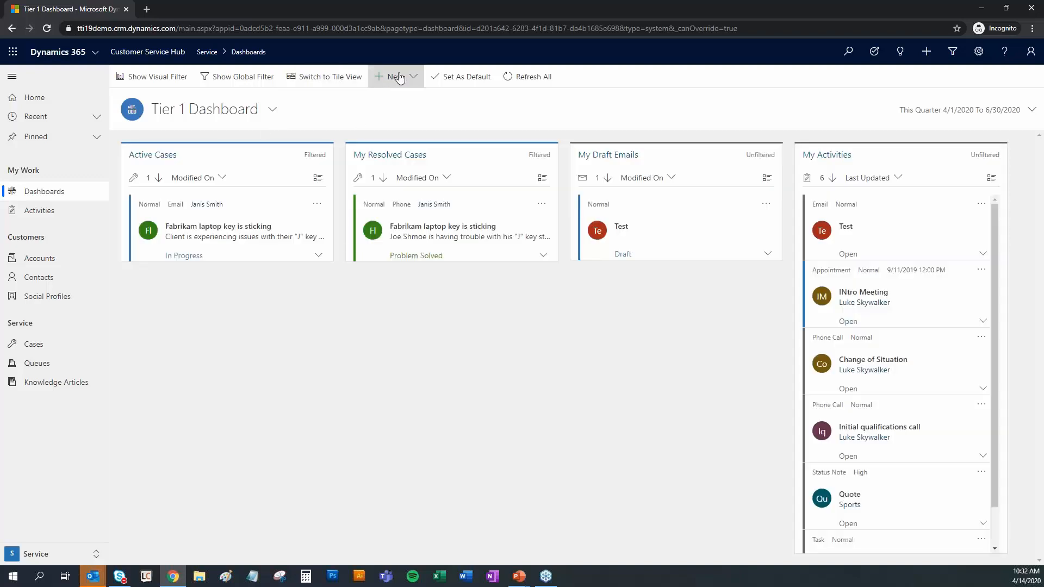
click(402, 79)
click(420, 105)
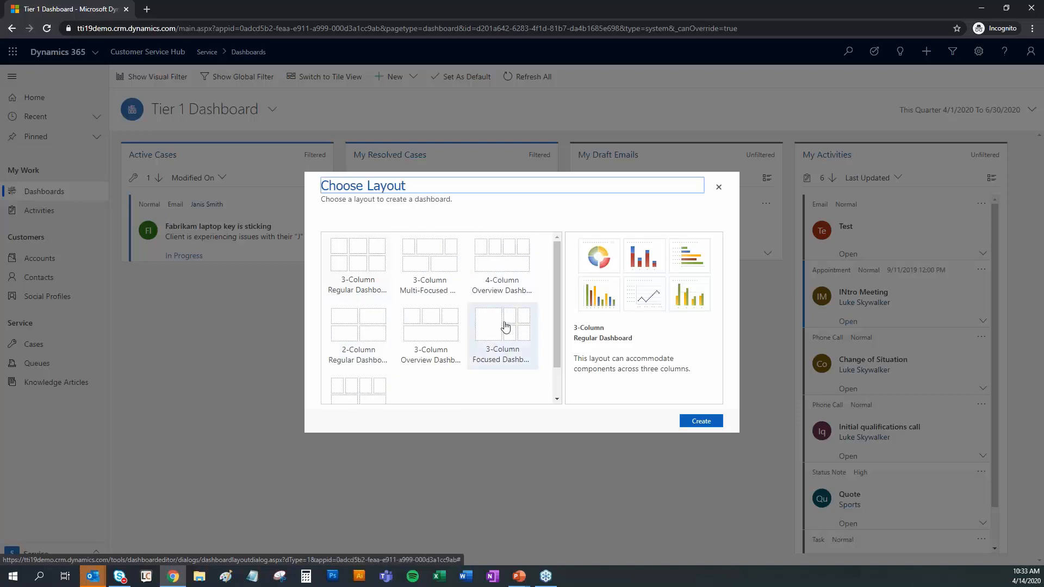
click(365, 255)
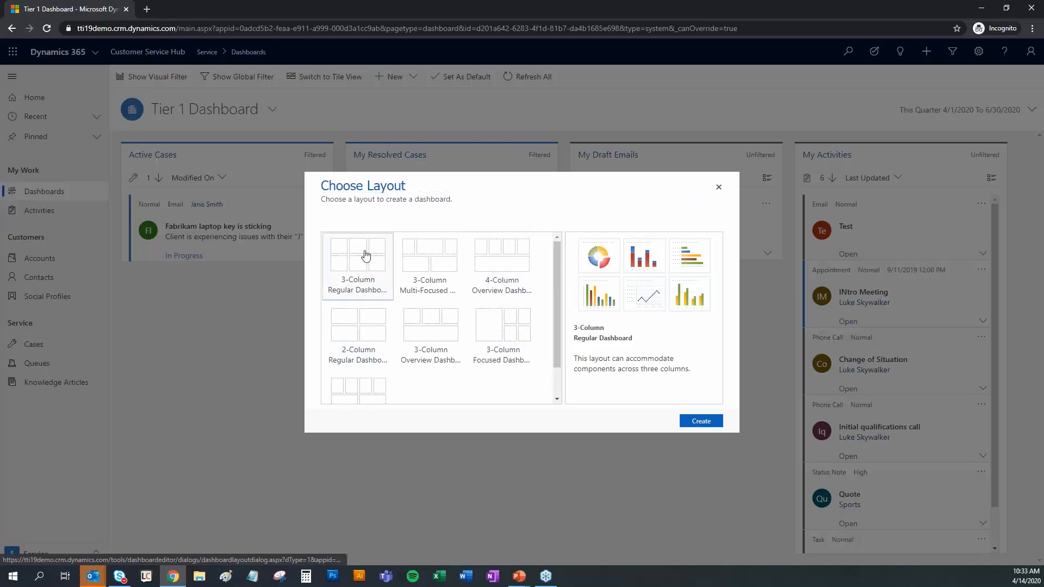
click(700, 422)
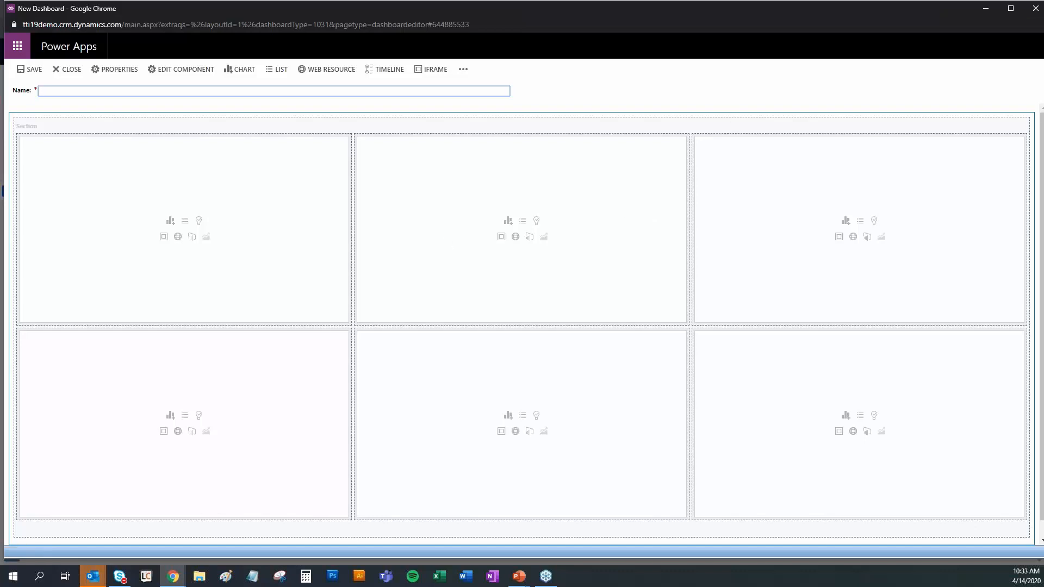
- Close the new dashboard editor without saving and return to the Tier 1 Dashboard
click(1036, 9)
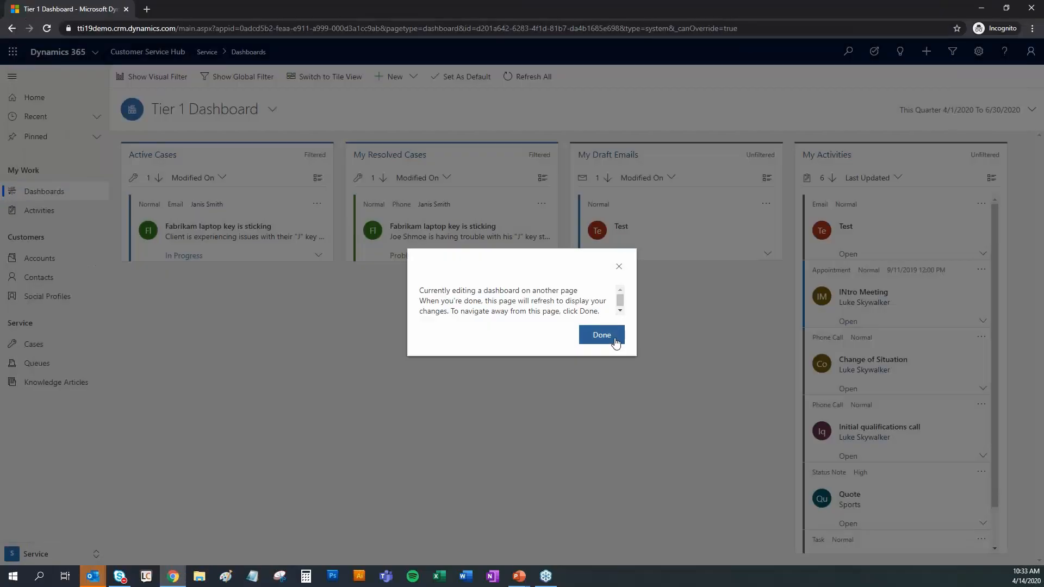
click(601, 335)
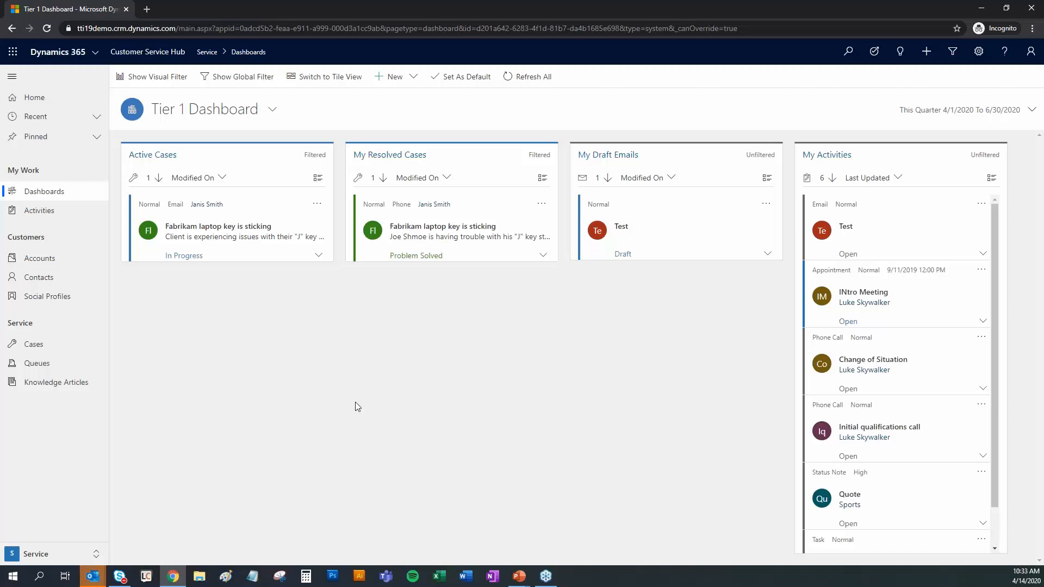
key(alt+Tab)
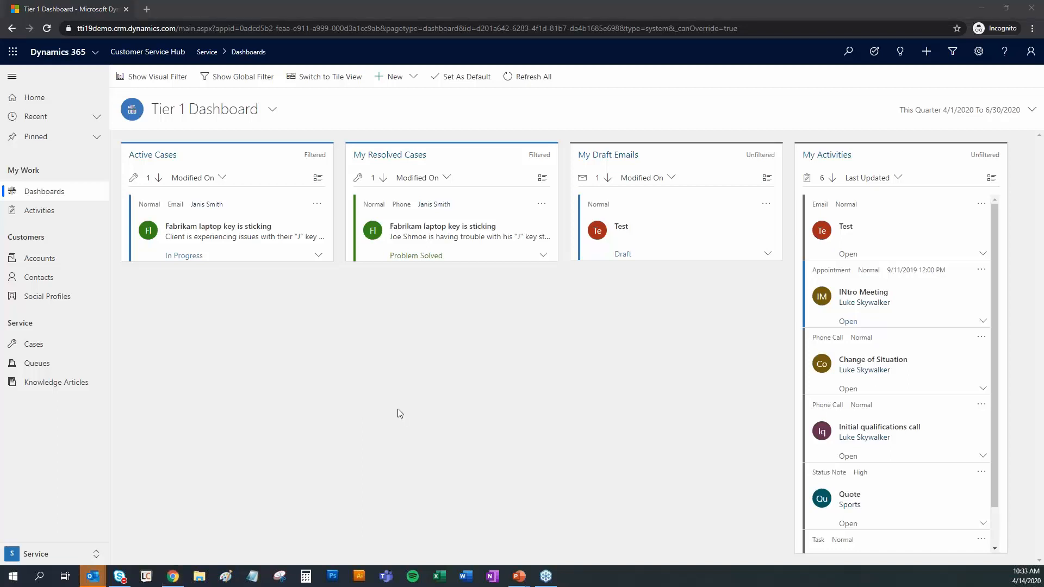